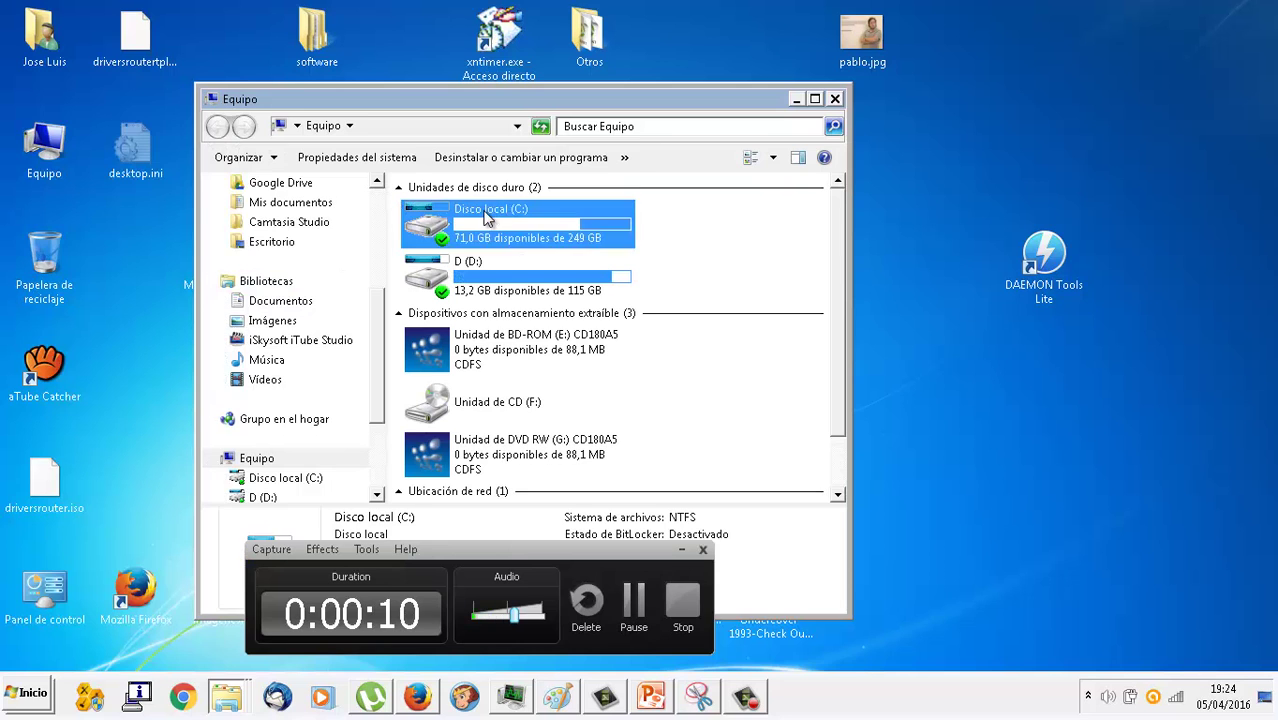
- Schedule an error check of Disco local (C:) for the next startup, with automatic repair of file system errors
right_click(486, 213)
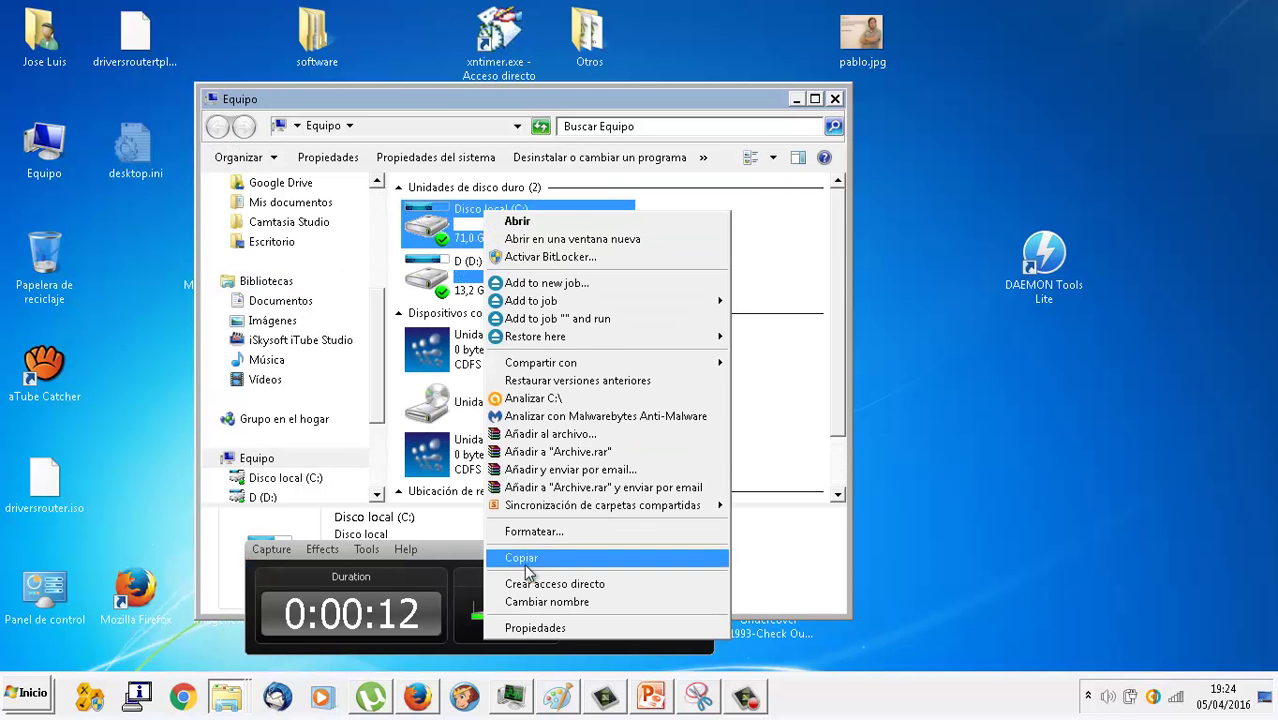
click(525, 624)
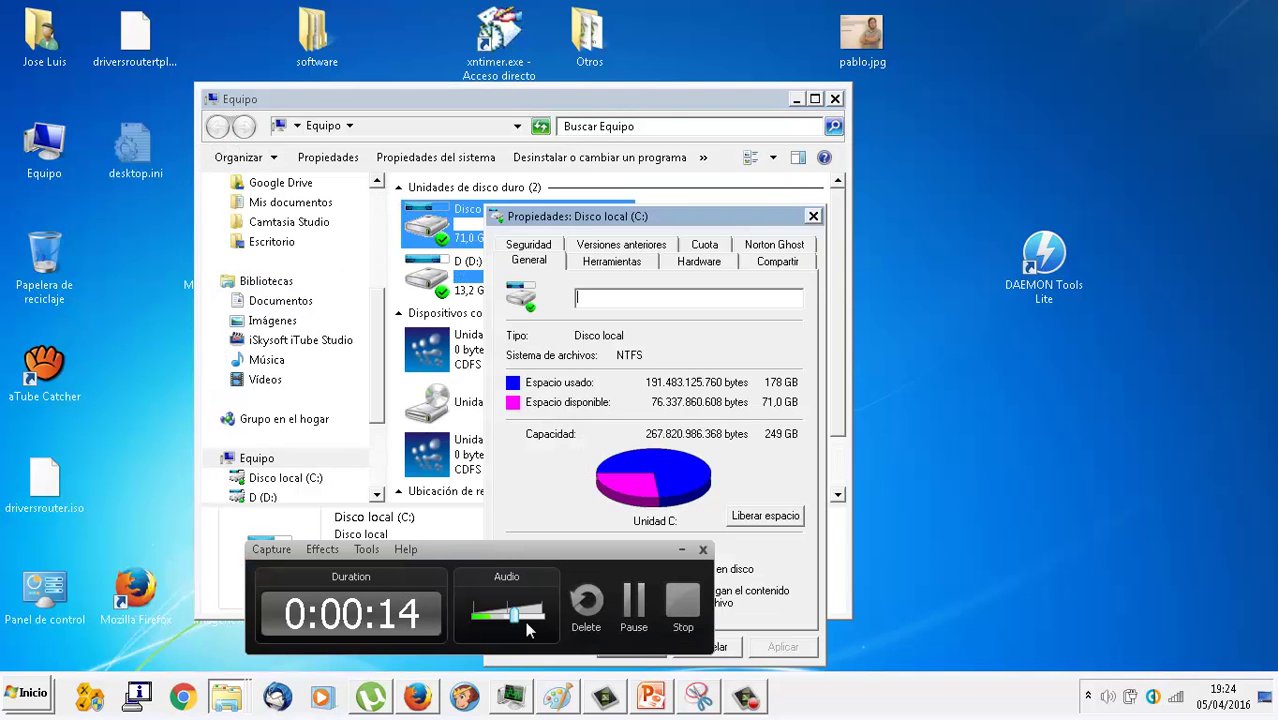
click(681, 549)
click(628, 264)
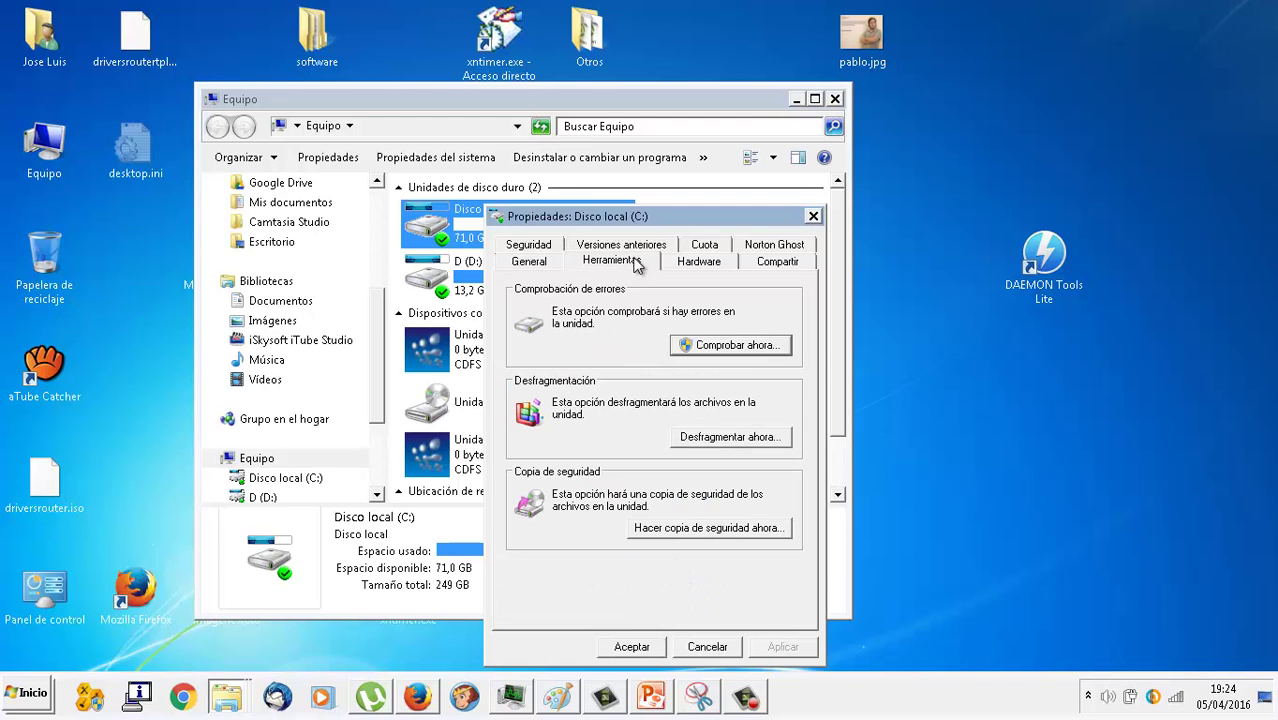
click(697, 347)
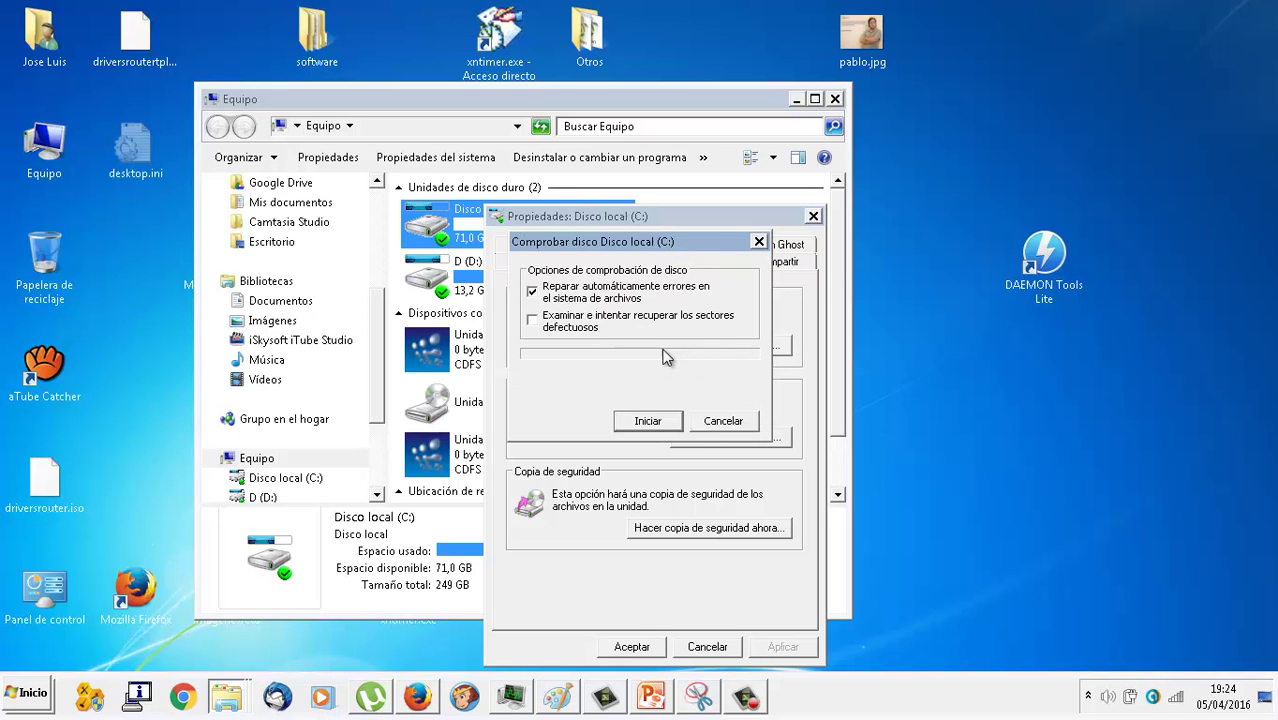
click(656, 421)
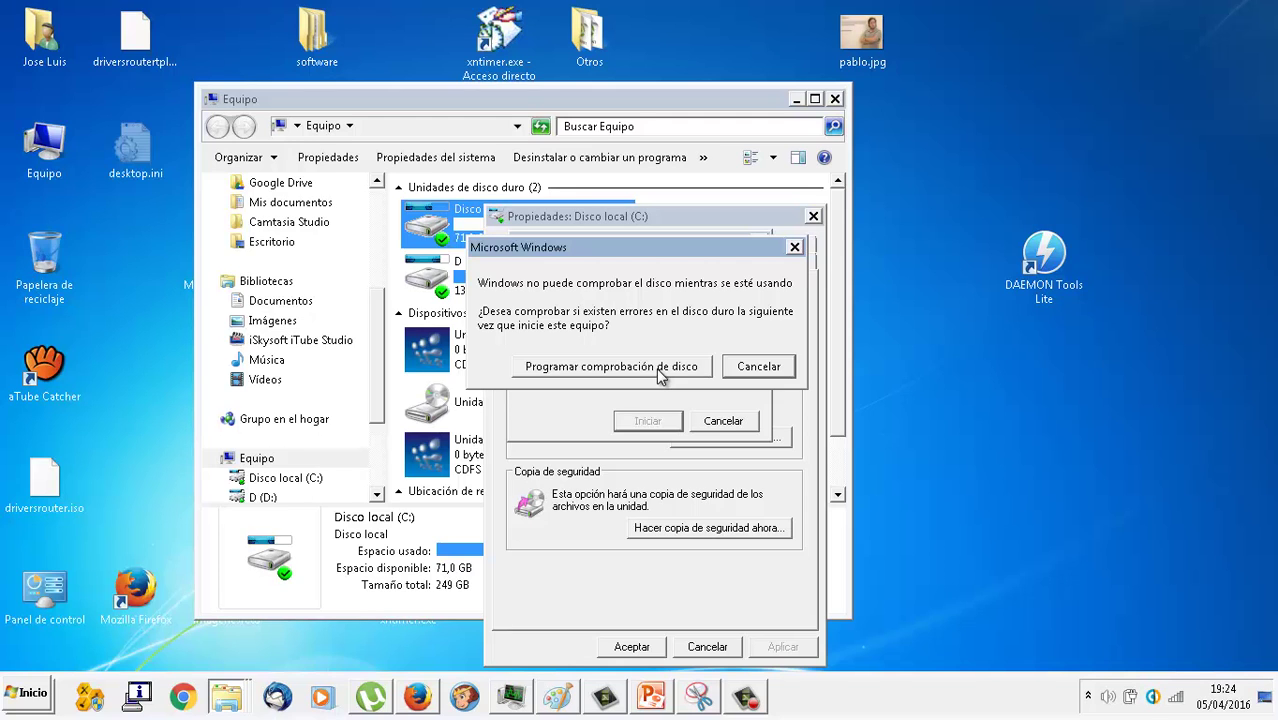
click(659, 375)
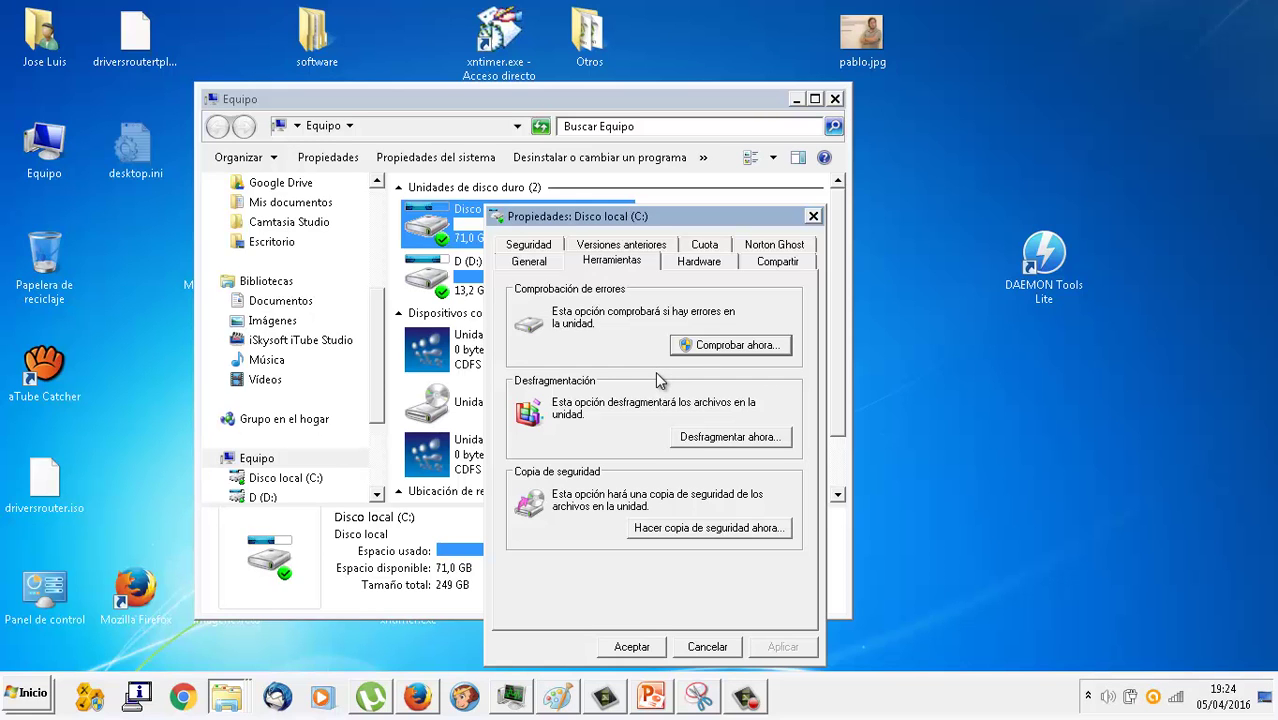
- Schedule an error check of drive D (D:) for the next startup, declining the forced dismount of the volume
click(474, 290)
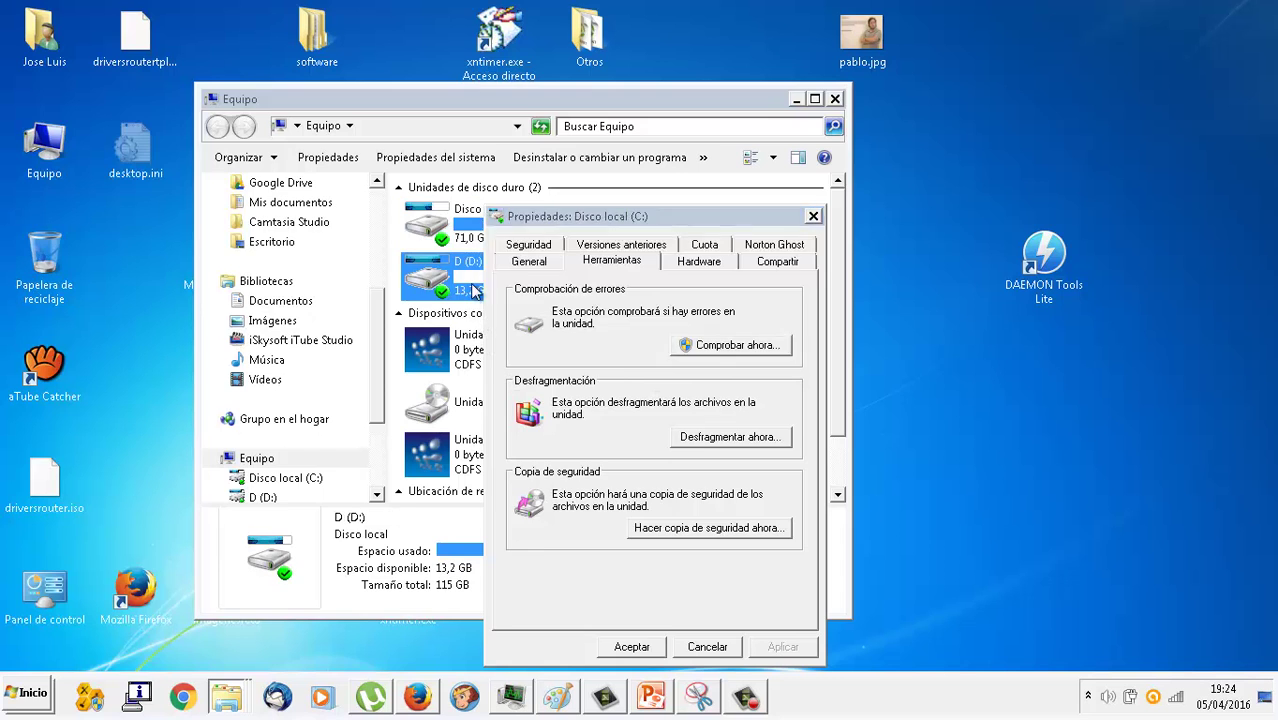
right_click(472, 285)
click(556, 660)
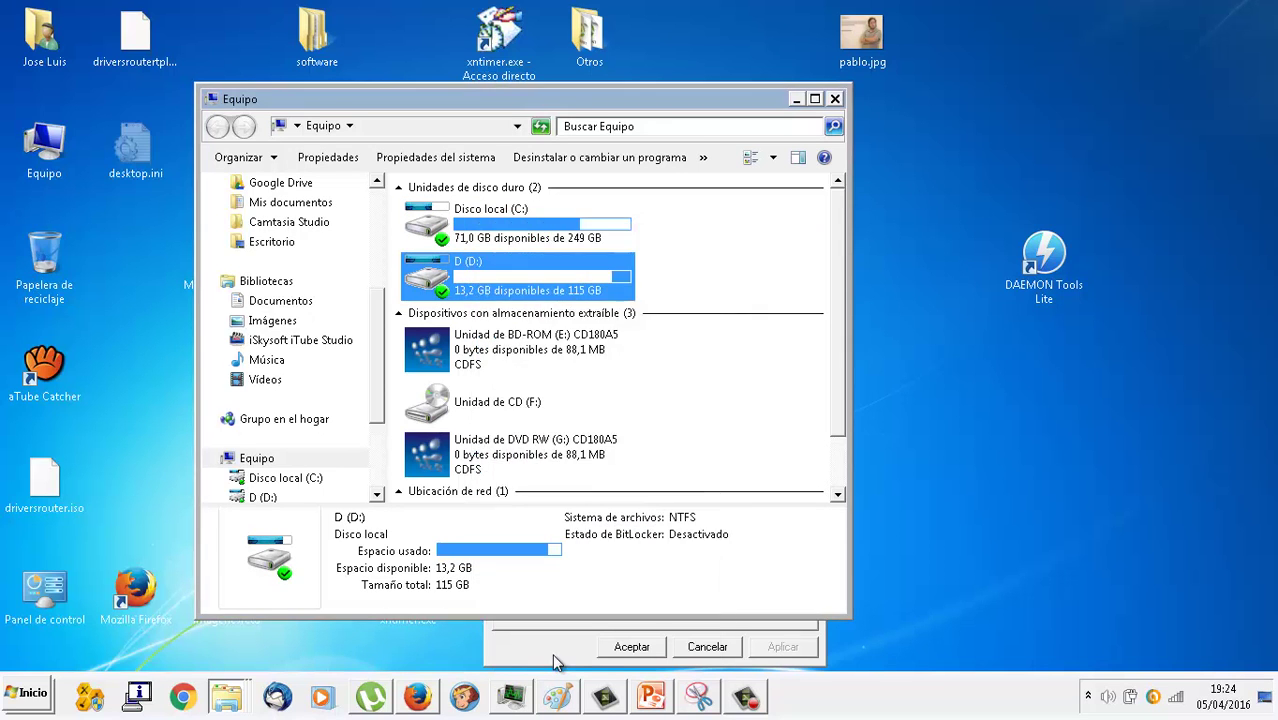
click(578, 264)
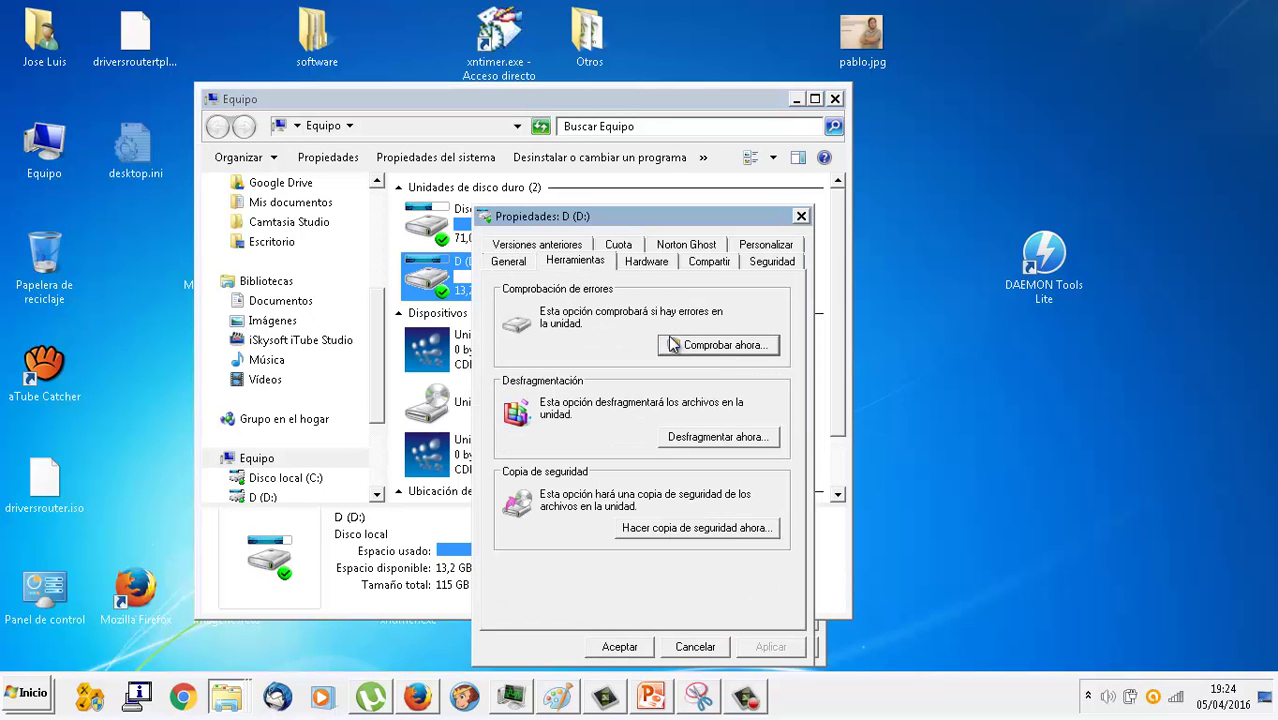
click(672, 345)
click(650, 421)
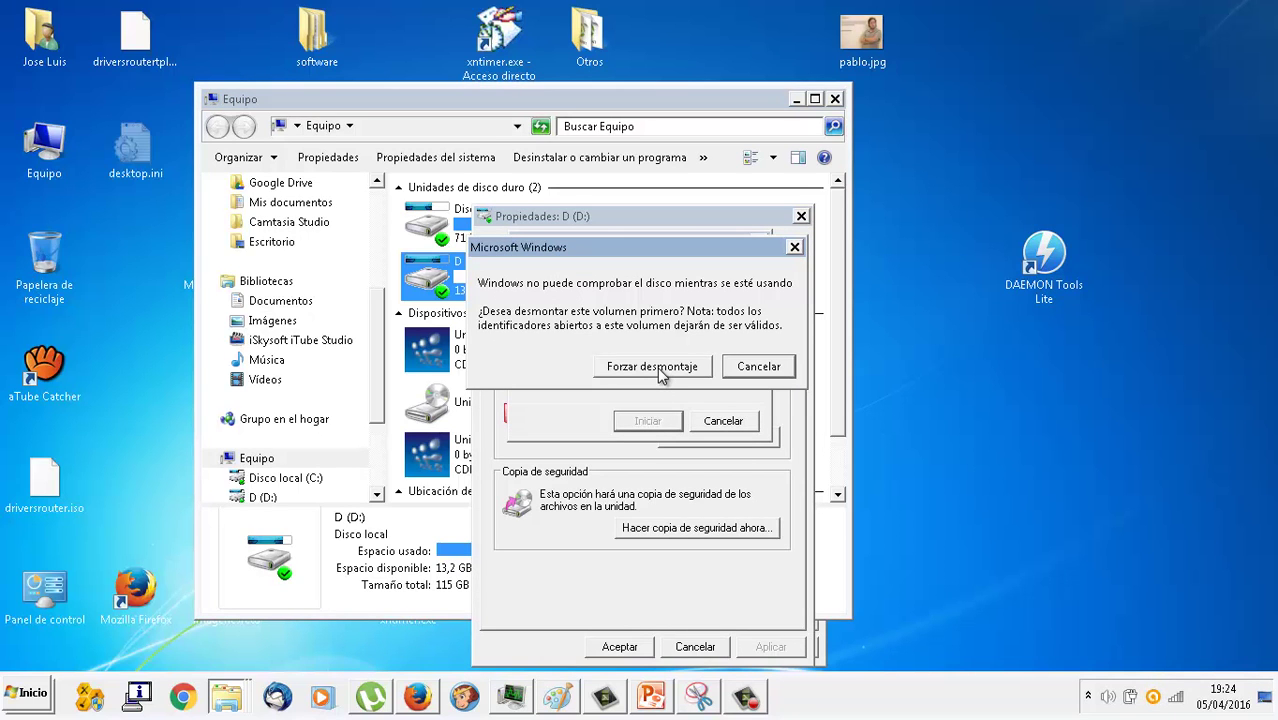
click(757, 370)
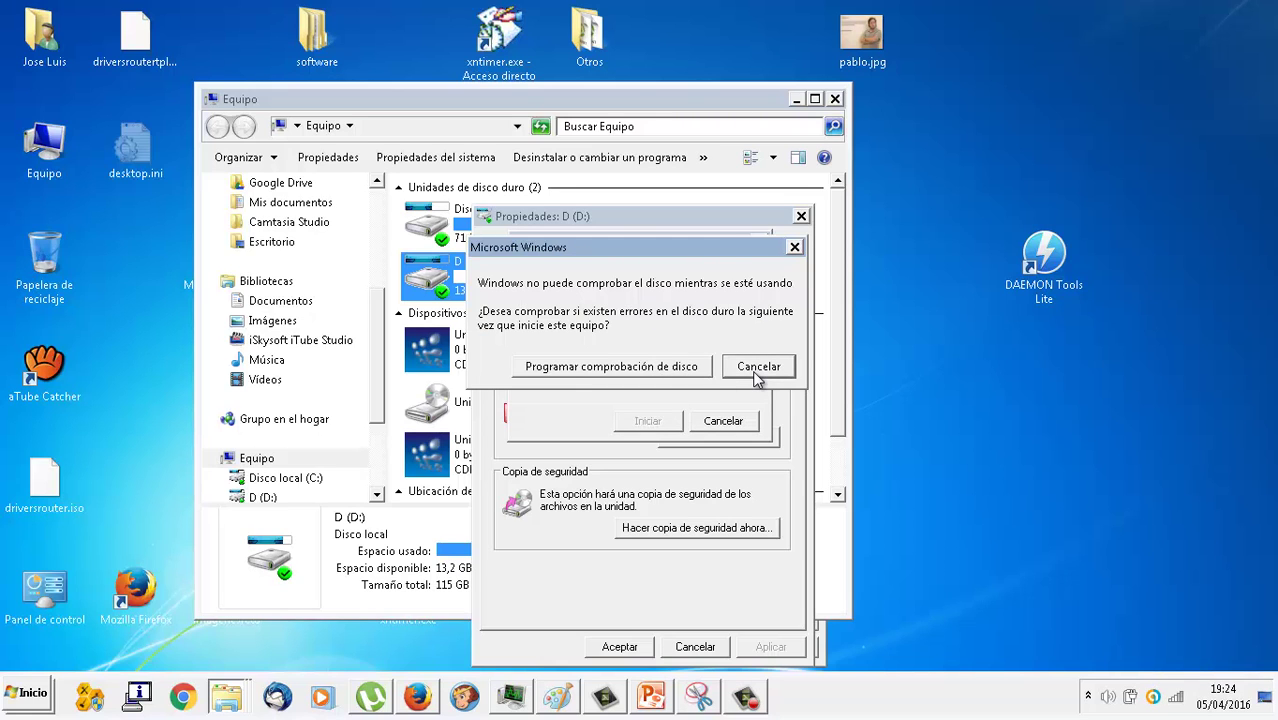
click(701, 370)
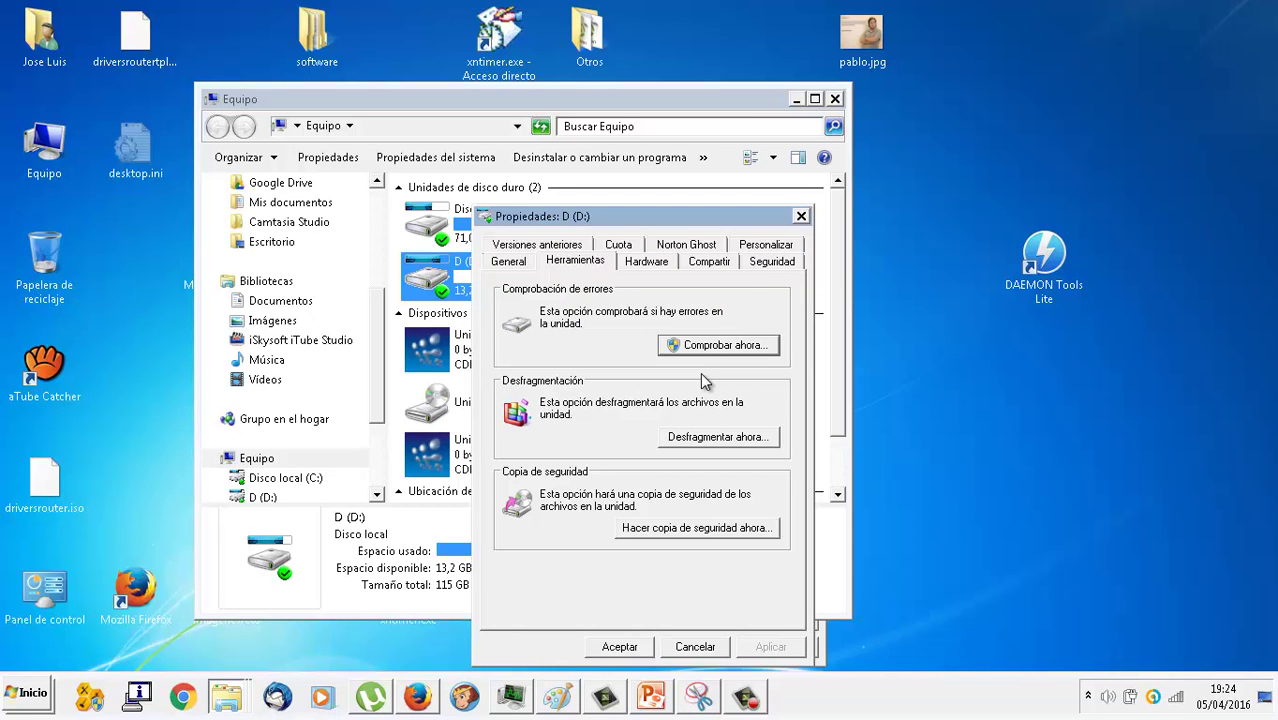
- Start a fragmentation analysis of drive C: from its properties, with the D: properties window moved aside
drag(744, 228, 961, 197)
click(575, 650)
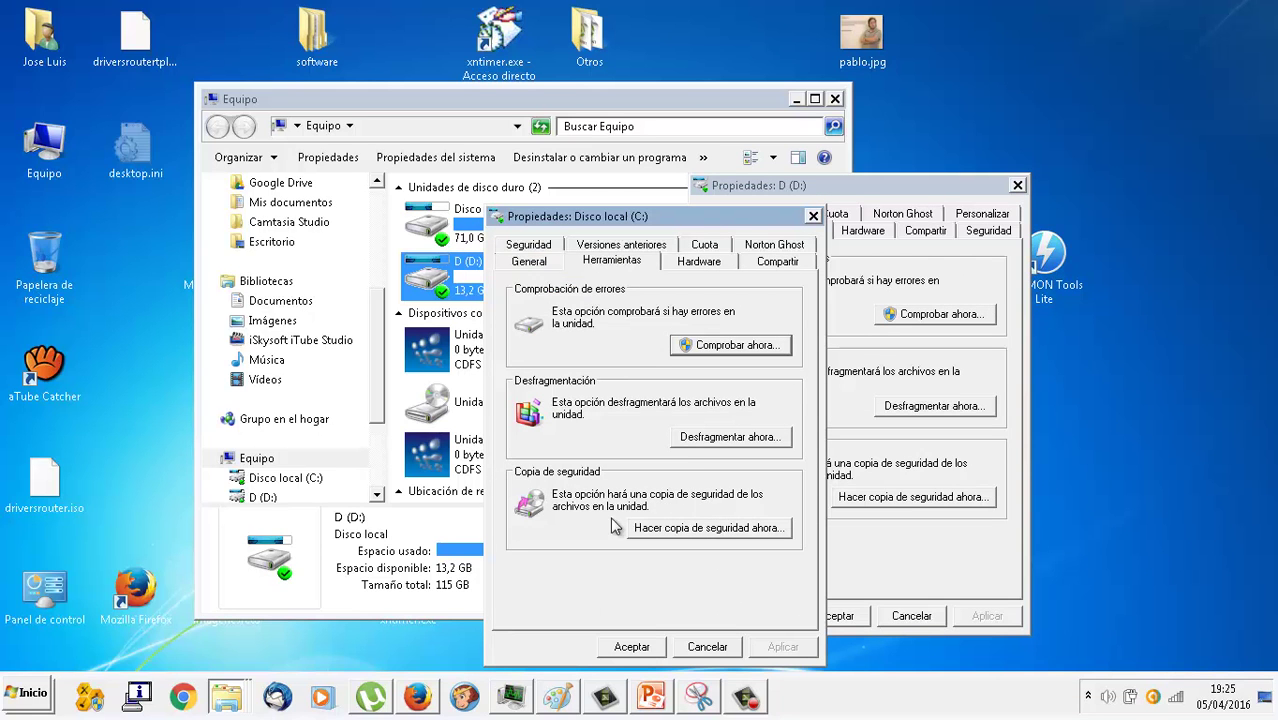
click(716, 438)
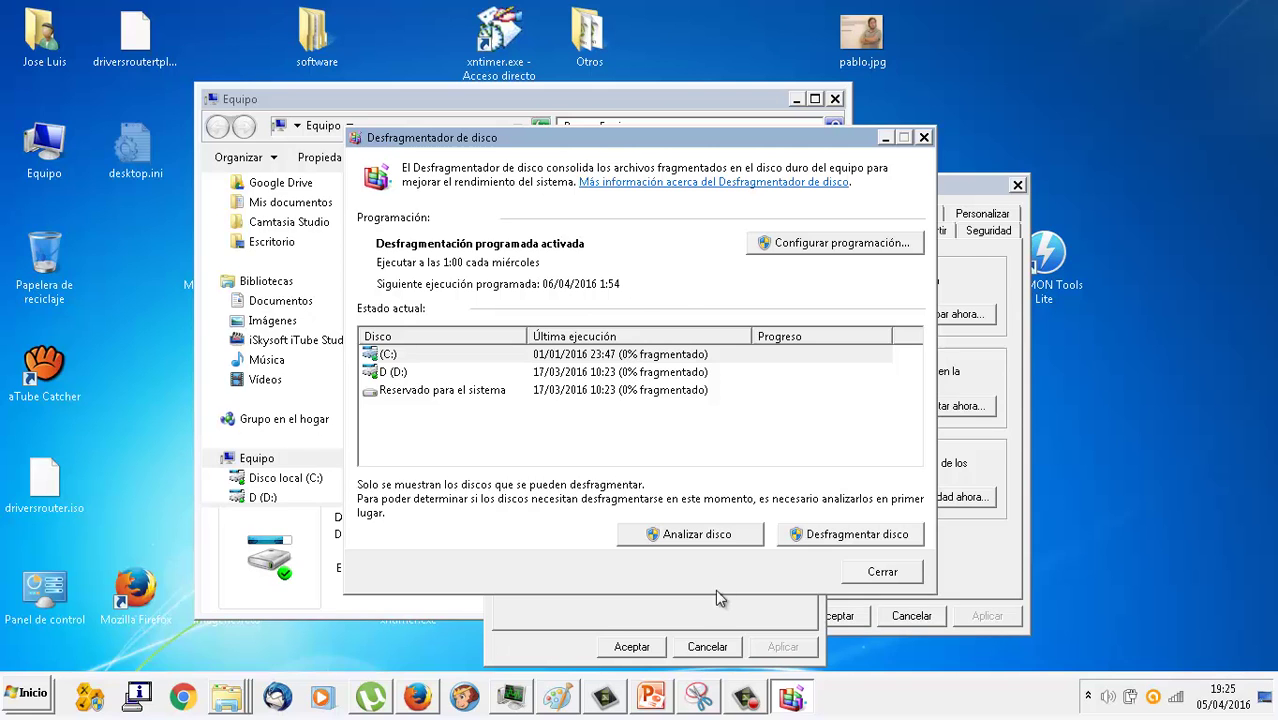
click(735, 538)
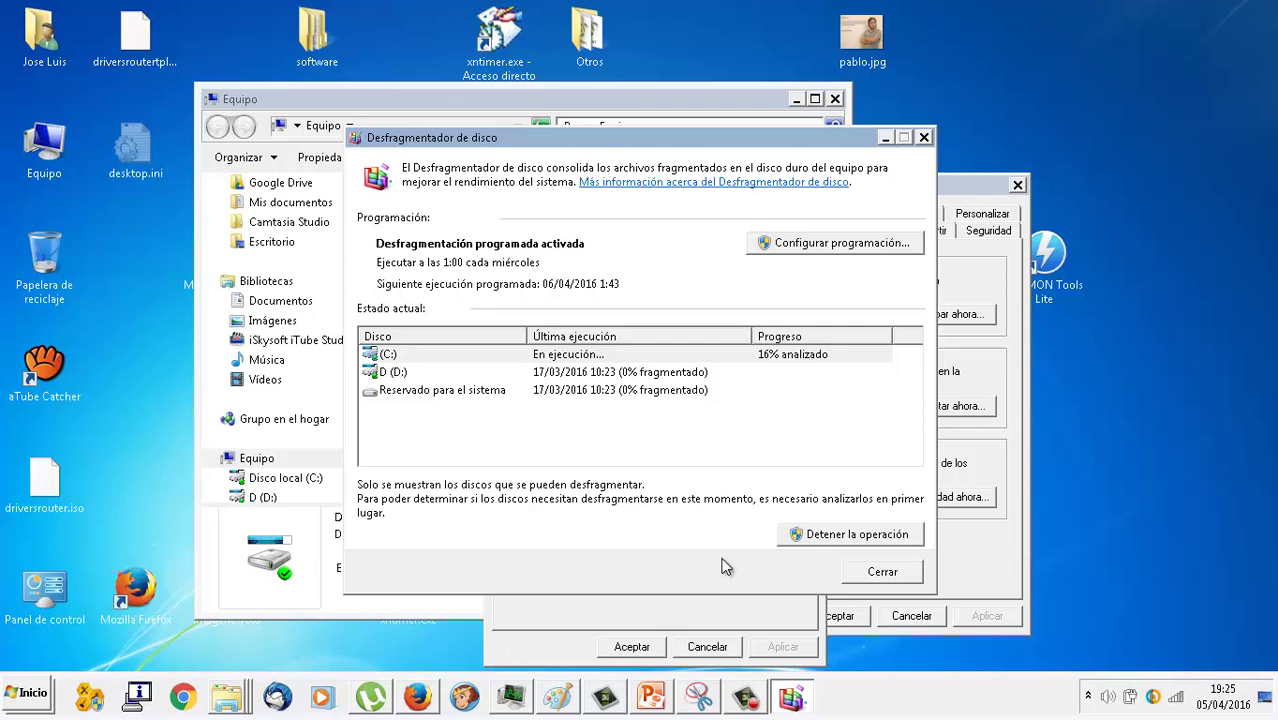
click(760, 700)
click(762, 700)
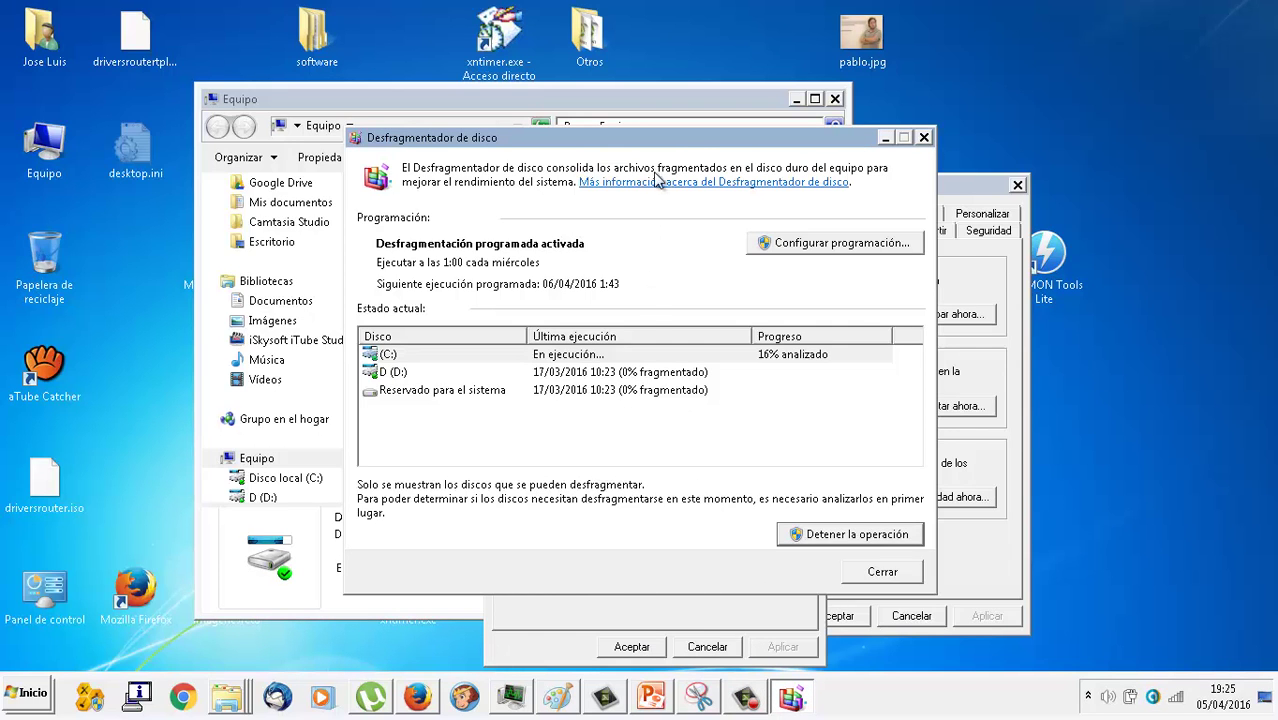
- Examine what Disk Cleanup could remove from drive D:, including system files, and cancel without deleting anything
click(950, 272)
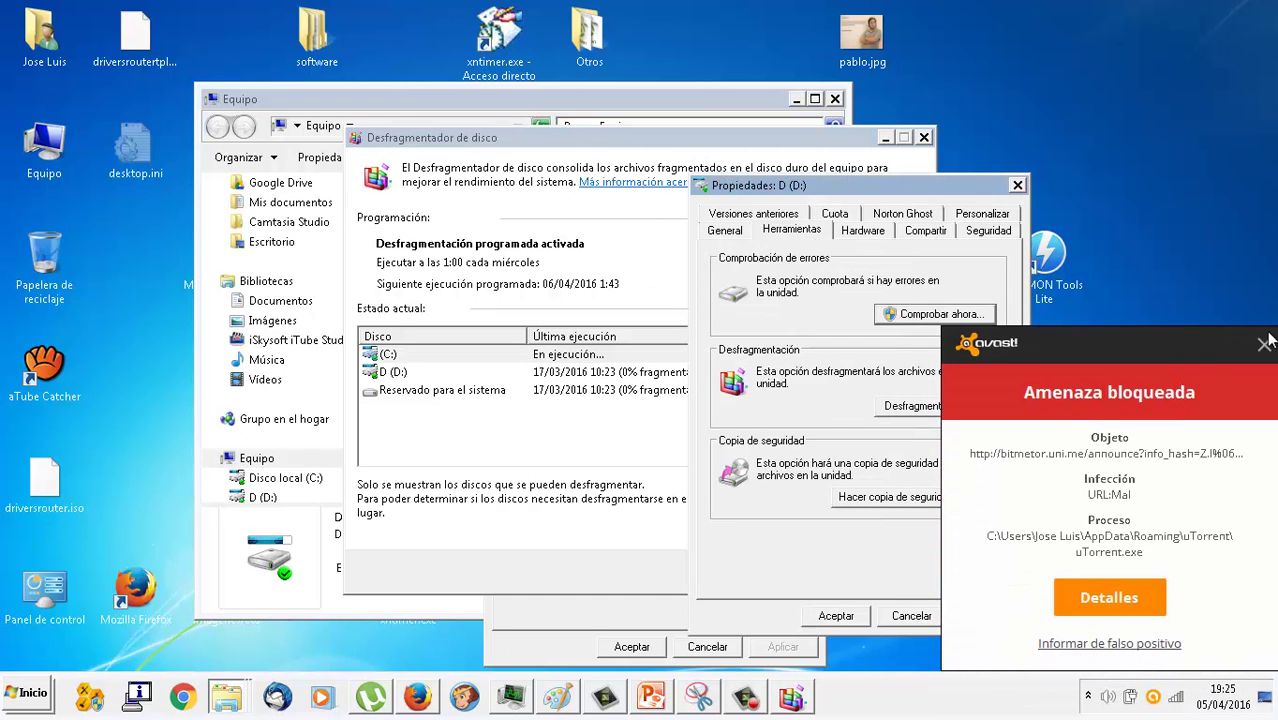
click(1264, 340)
click(744, 229)
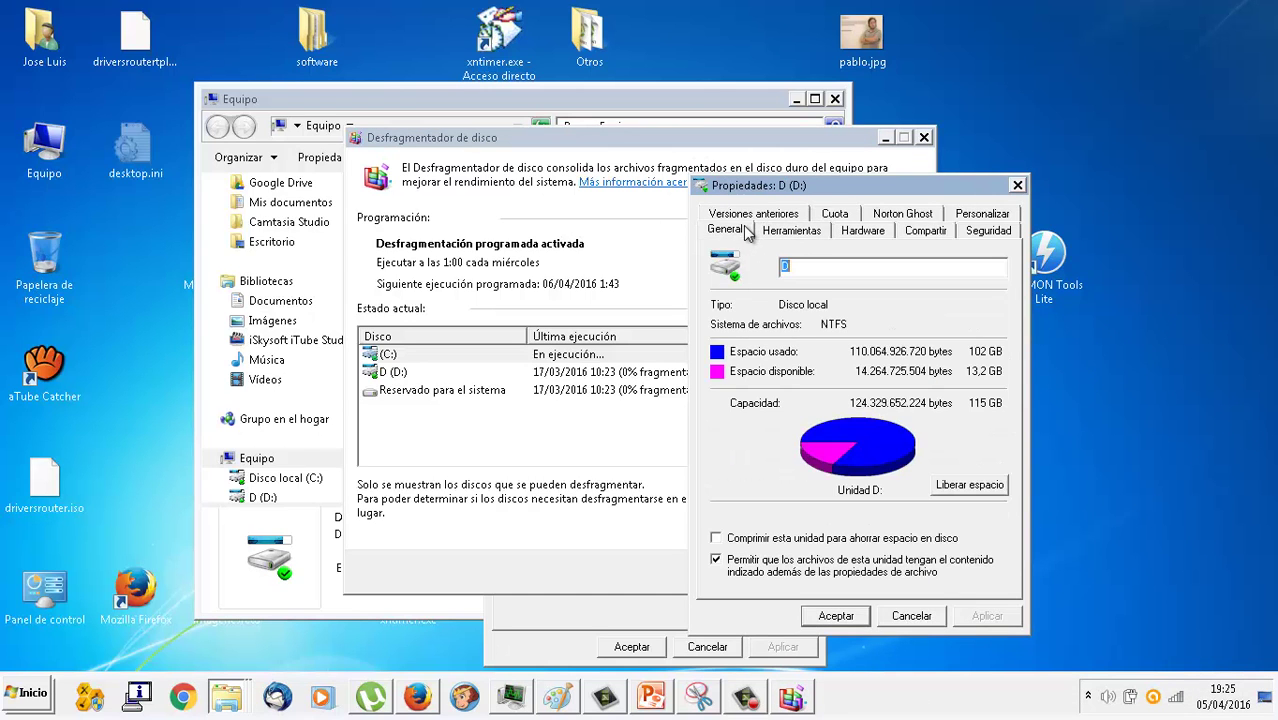
click(975, 488)
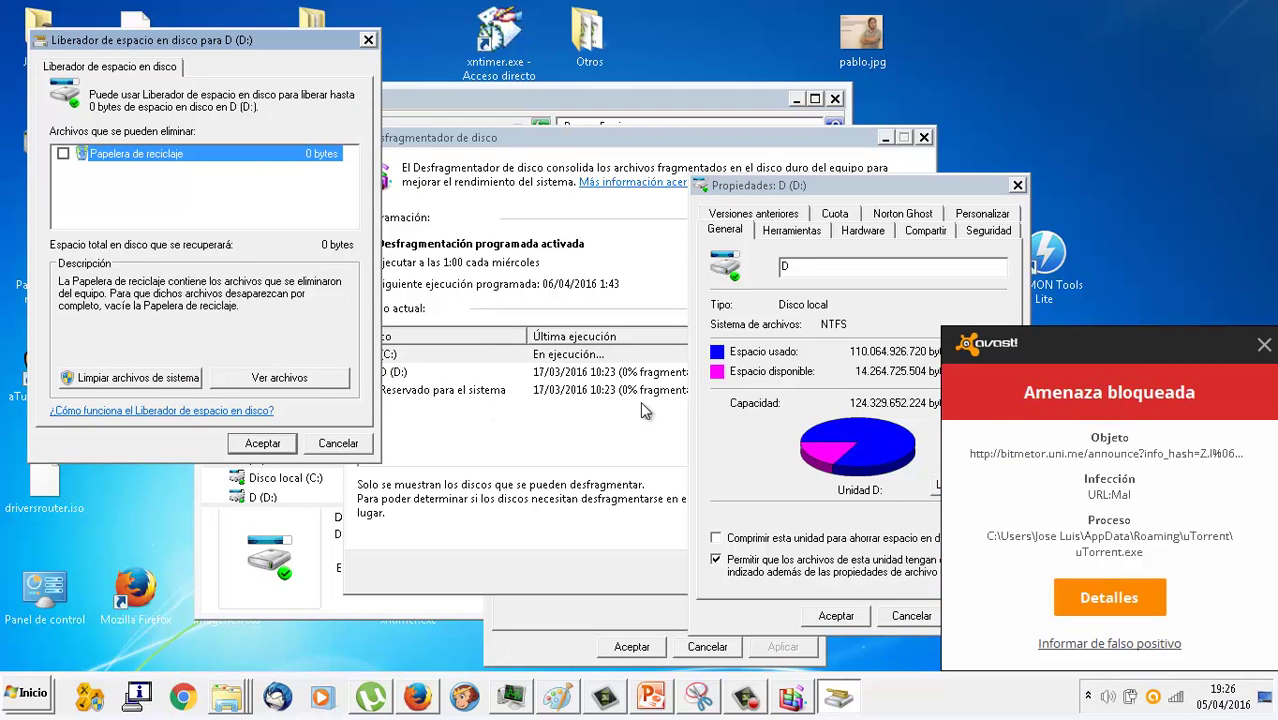
click(1264, 344)
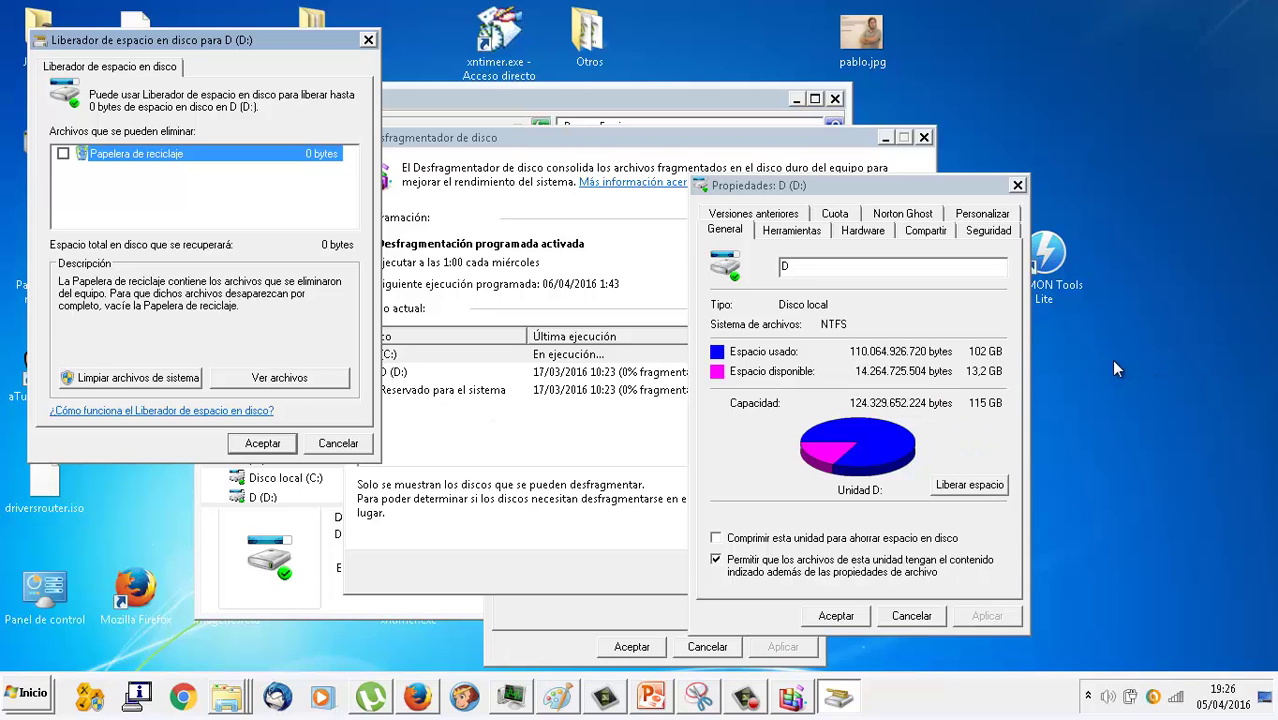
click(352, 449)
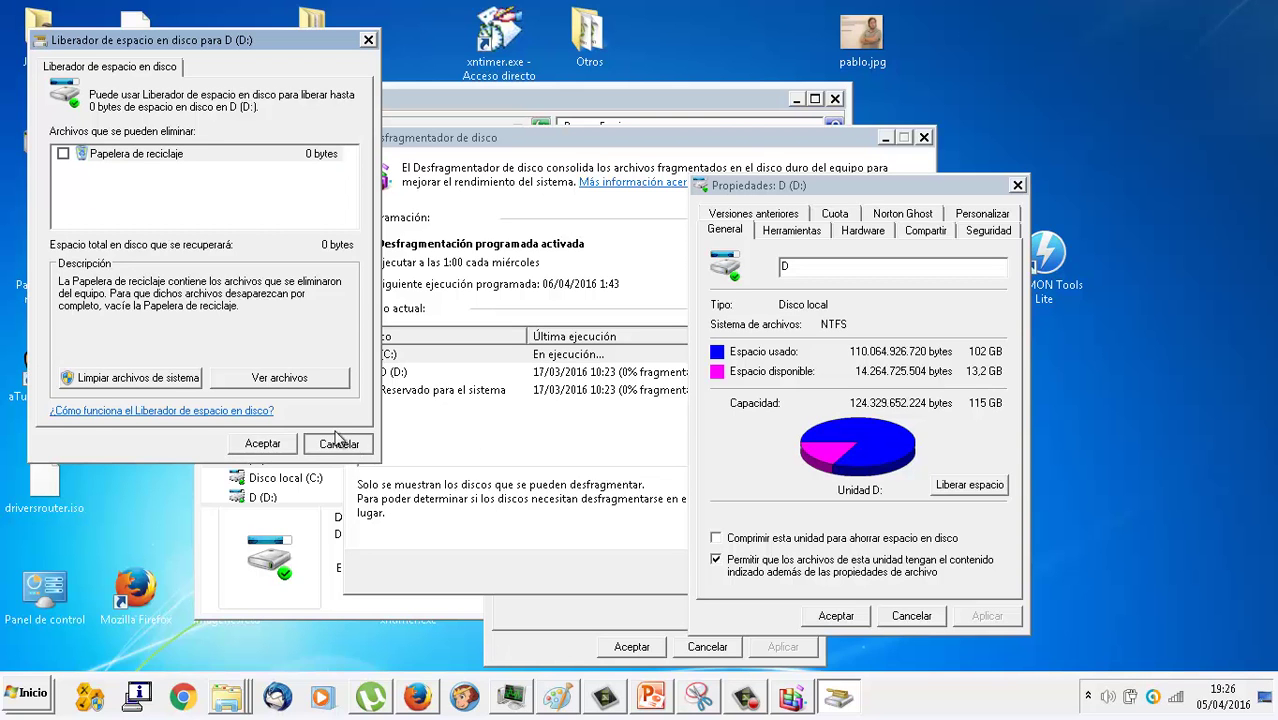
click(140, 378)
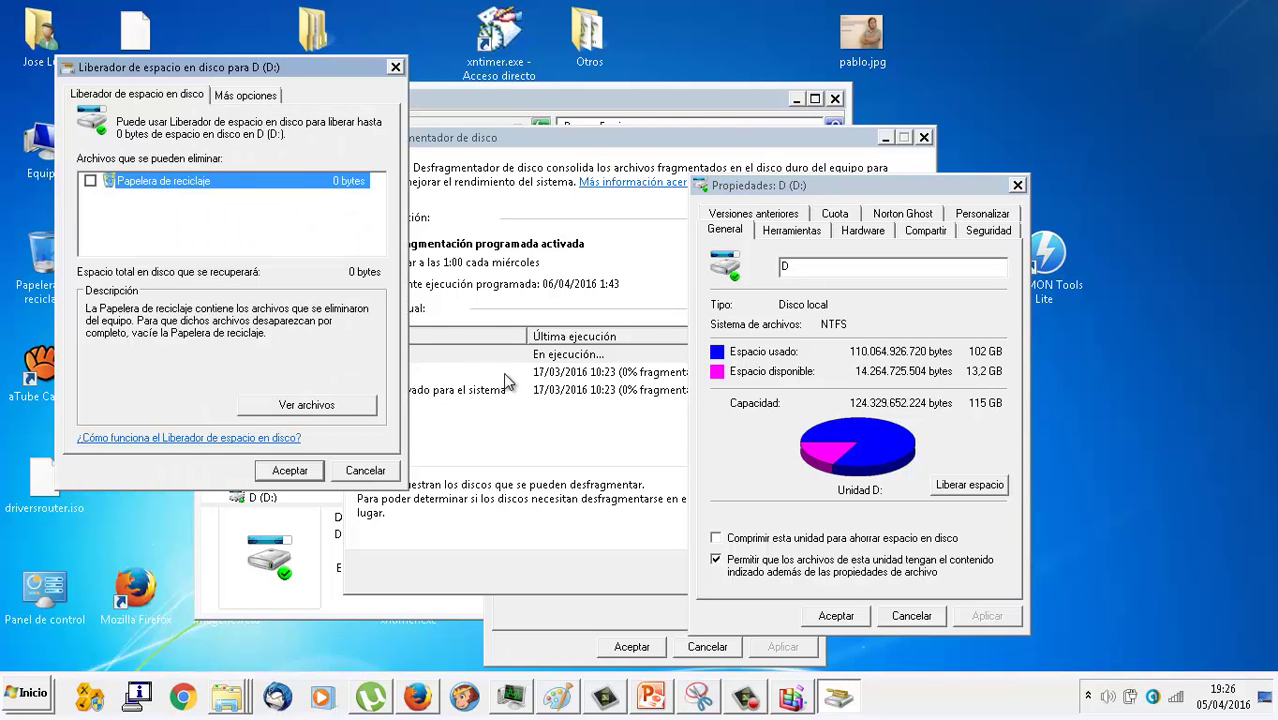
click(351, 470)
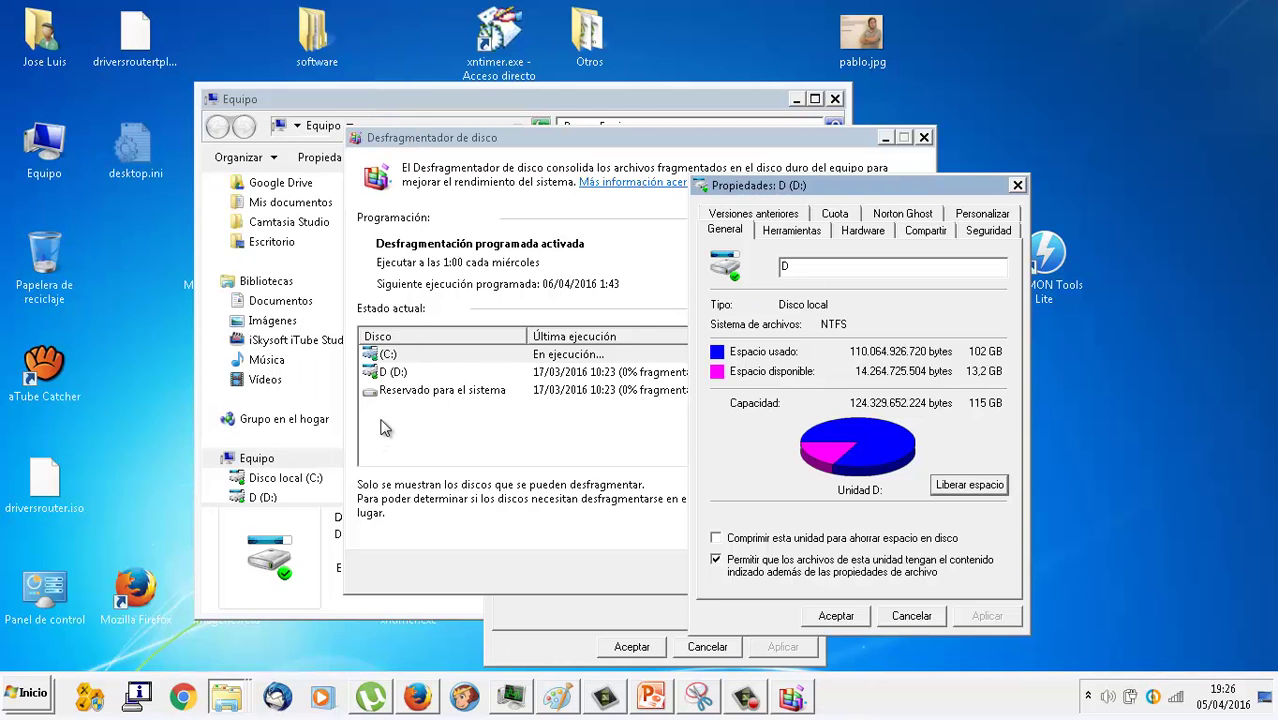
- Start the Disk Cleanup space calculation for Disco local (C:) from its general properties
double_click(70, 150)
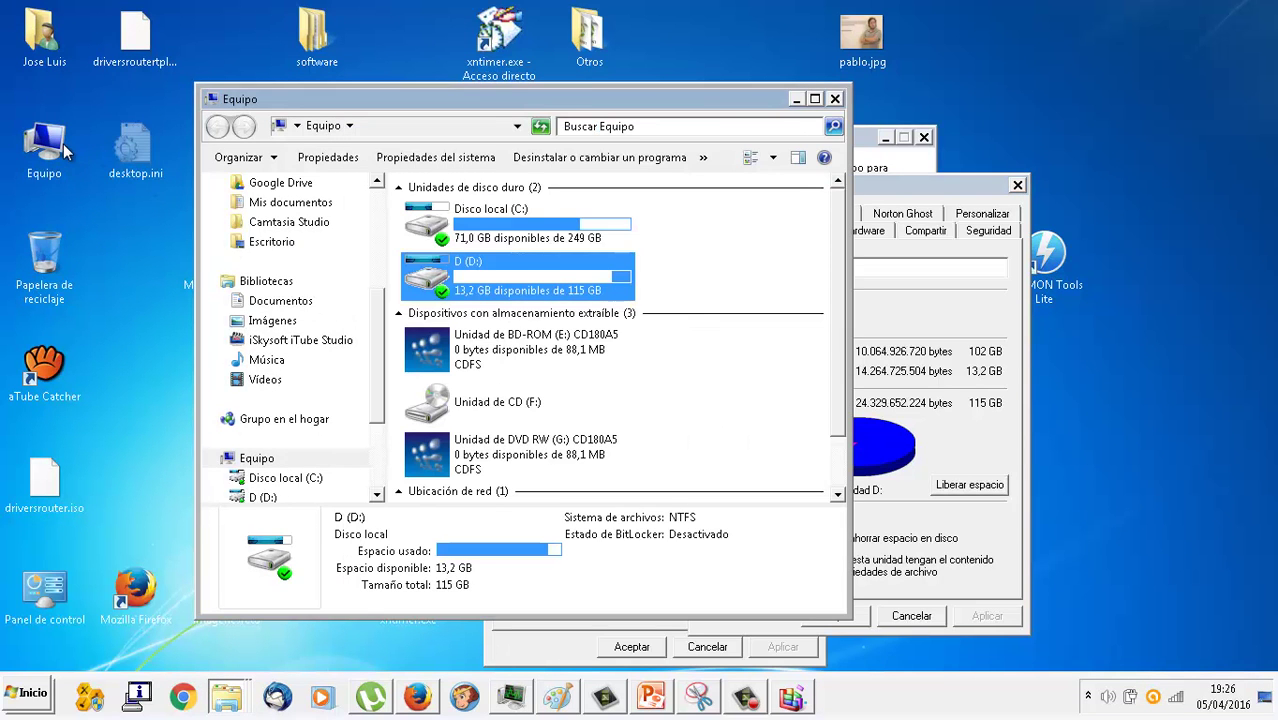
click(455, 240)
right_click(454, 234)
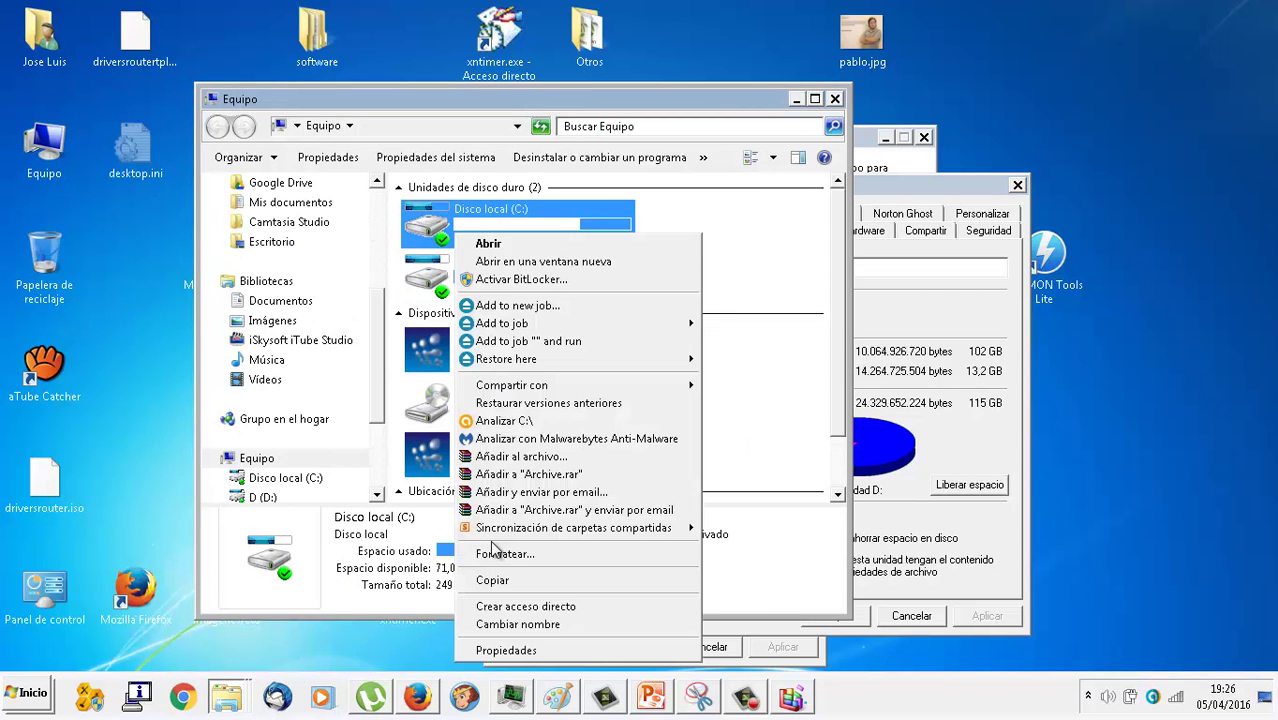
click(537, 650)
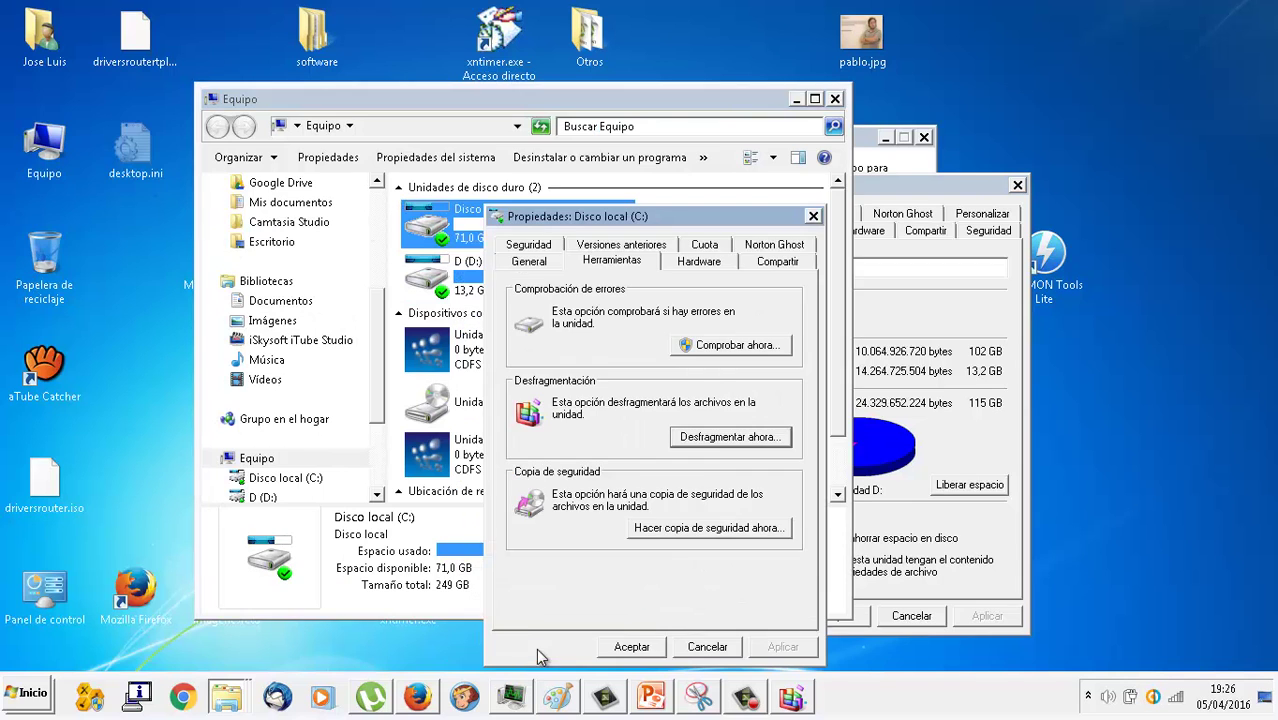
click(546, 264)
click(756, 520)
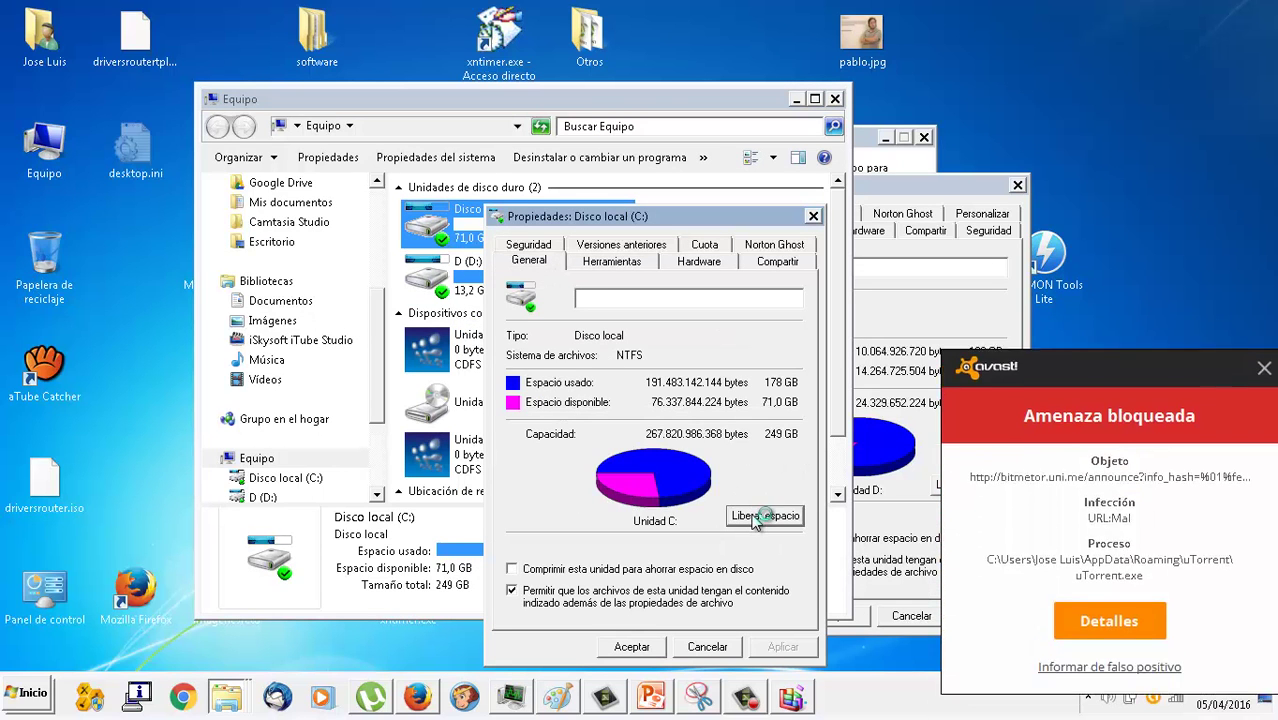
click(1264, 368)
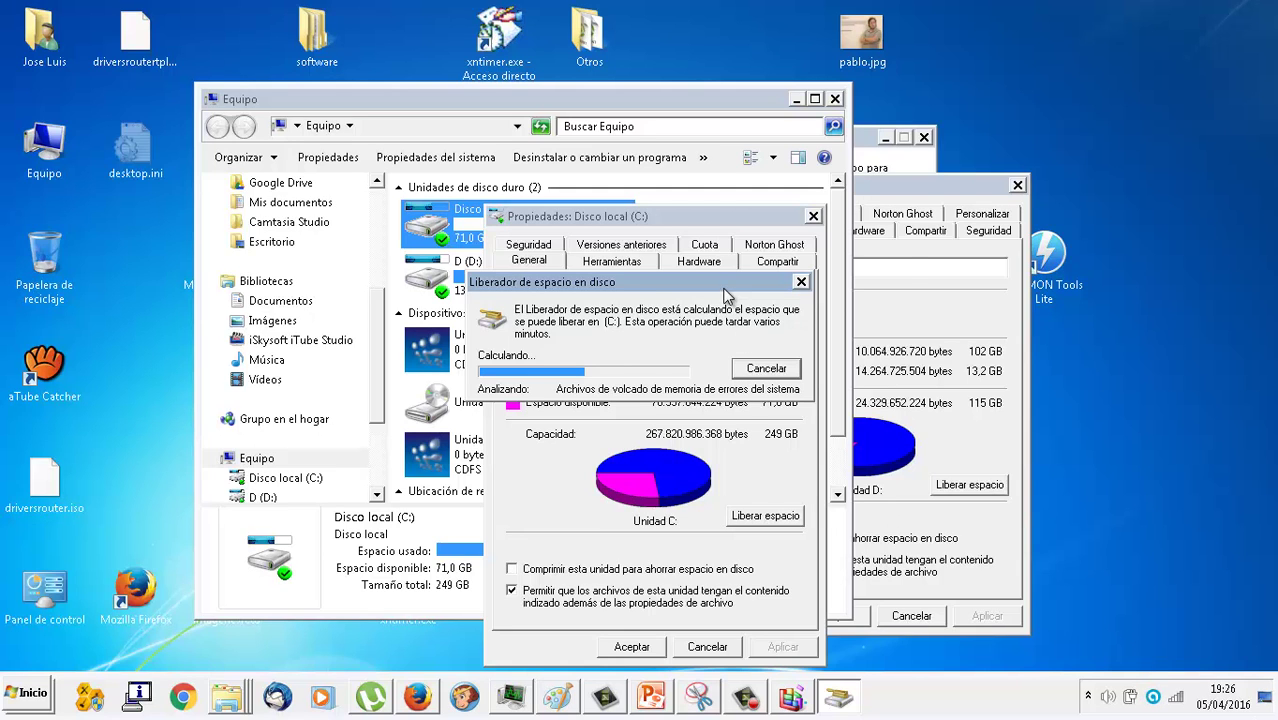
drag(725, 292, 822, 300)
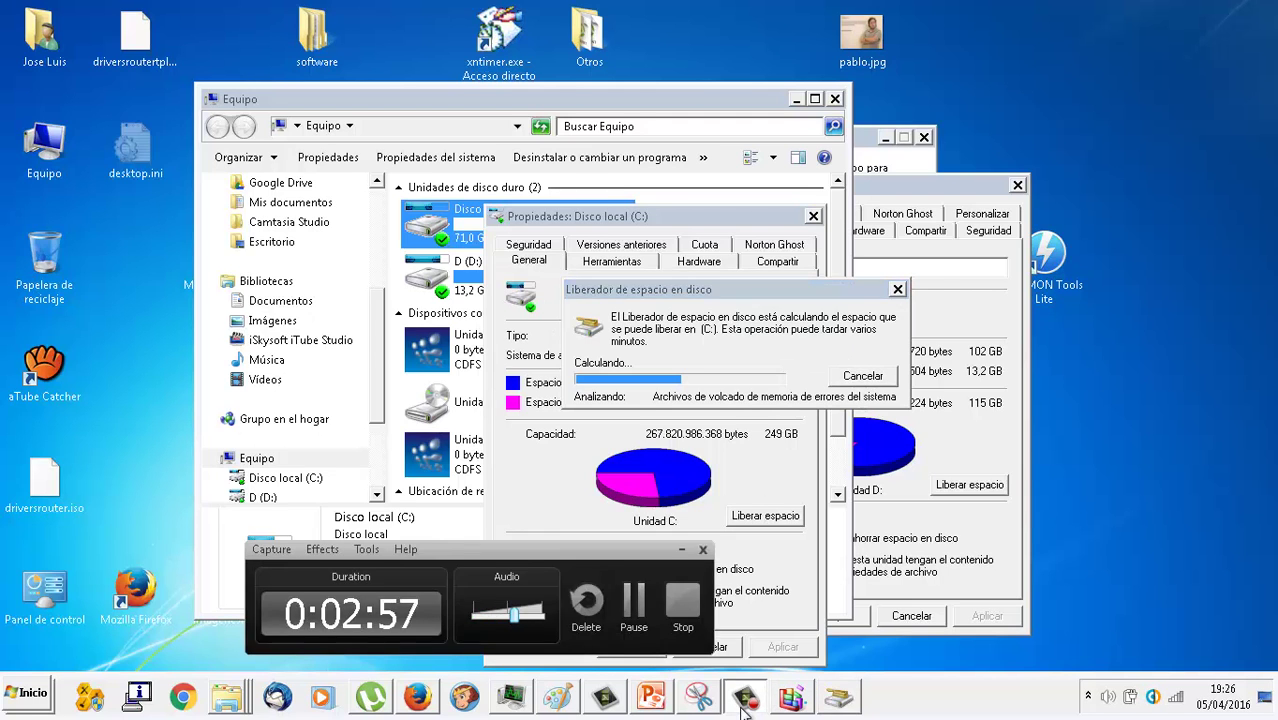
- Stop the running analysis of drive C: and close the disk defragmenter
click(798, 700)
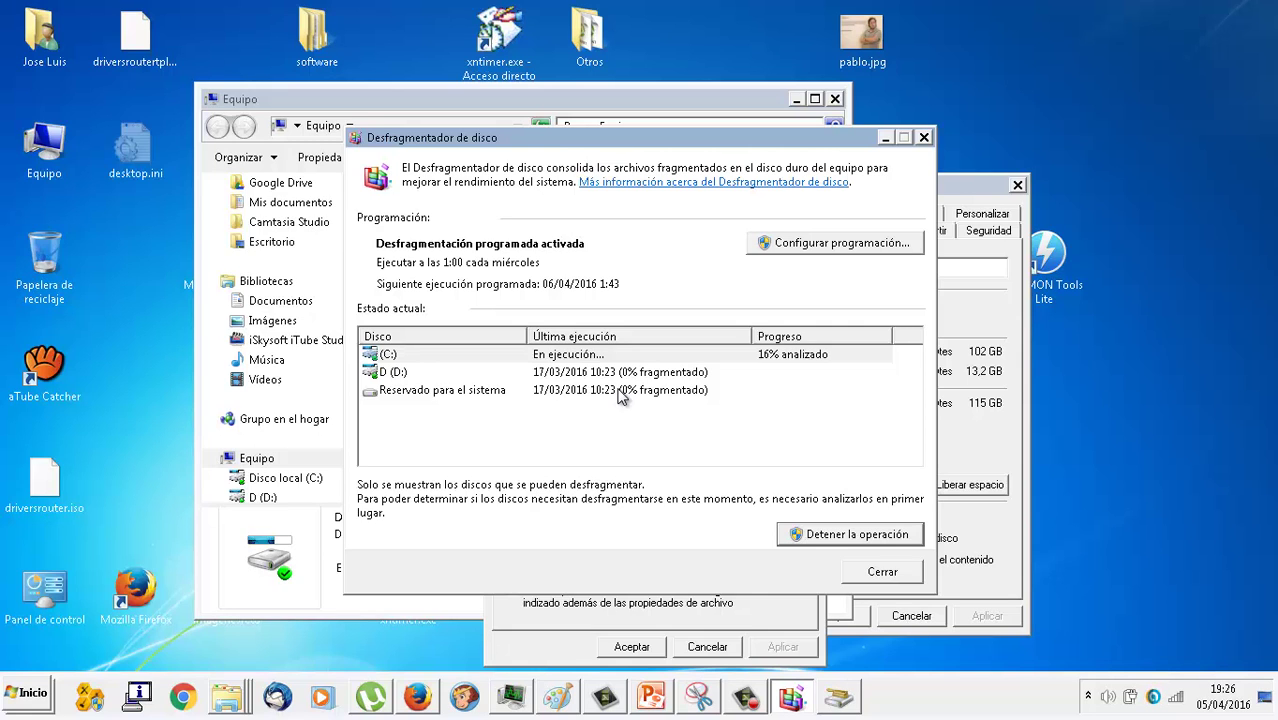
click(830, 536)
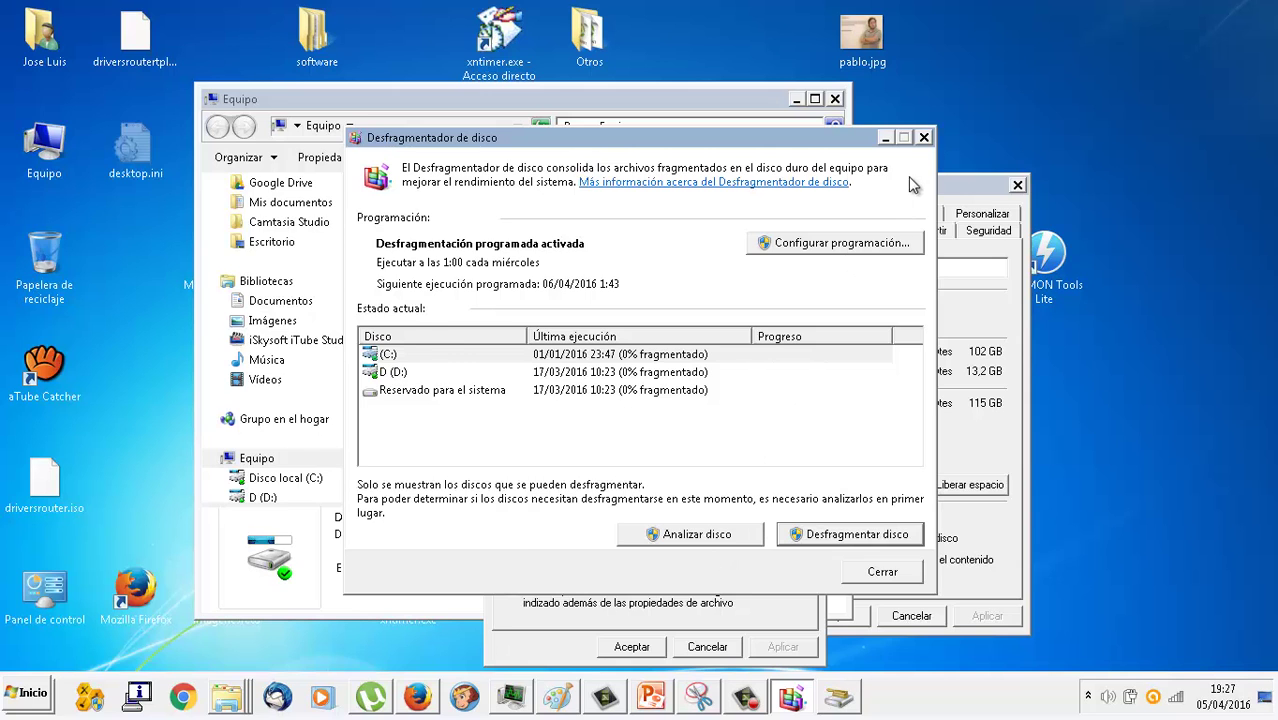
click(924, 138)
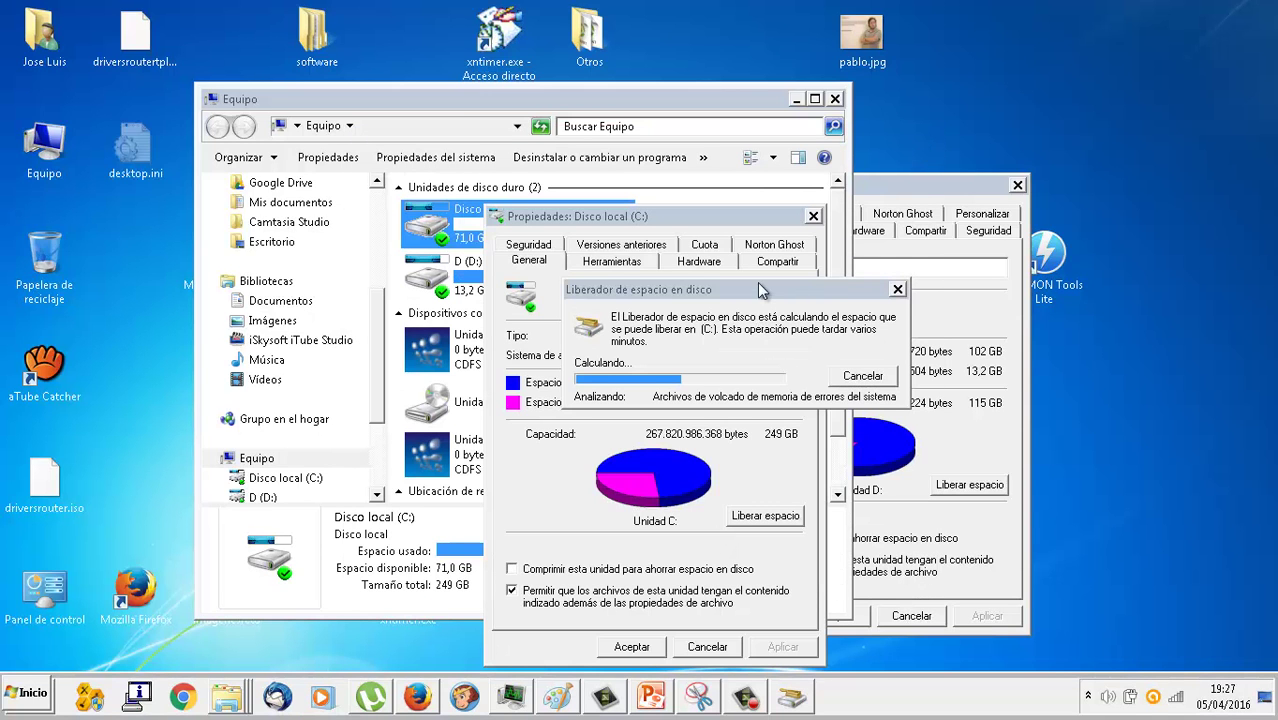
drag(763, 292, 668, 259)
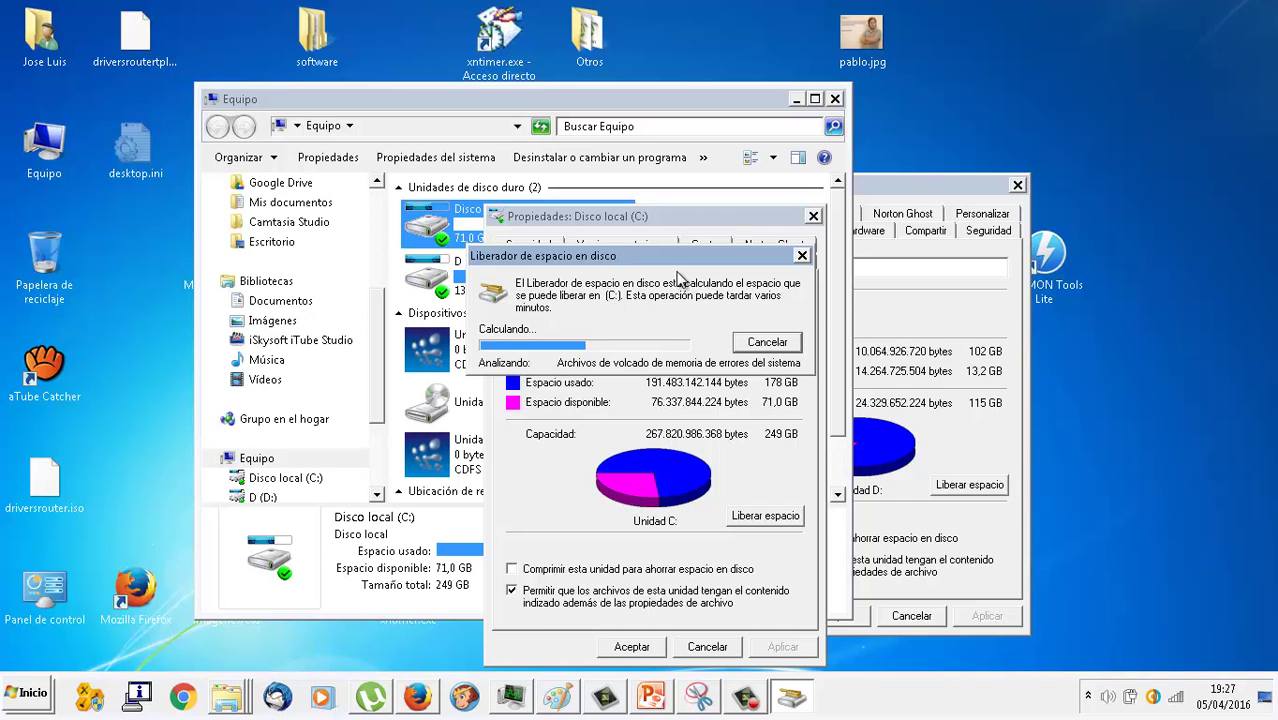
drag(680, 264, 741, 226)
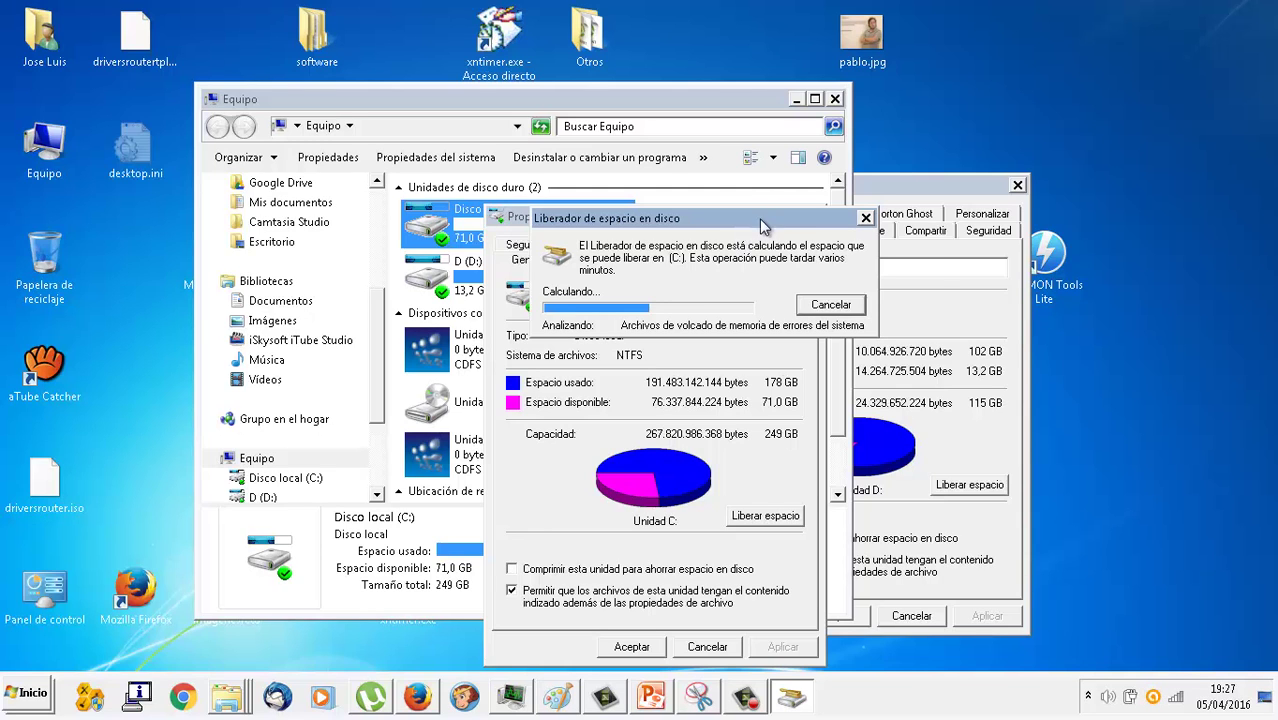
drag(762, 226, 787, 218)
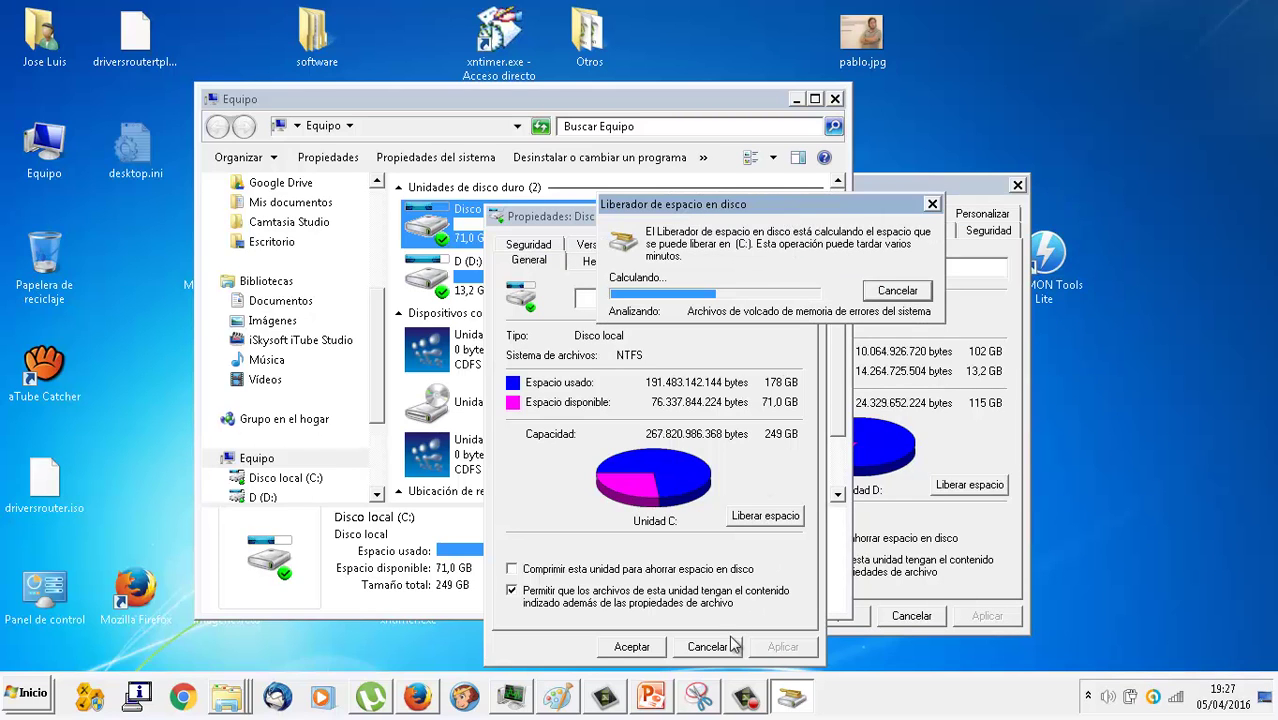
click(751, 703)
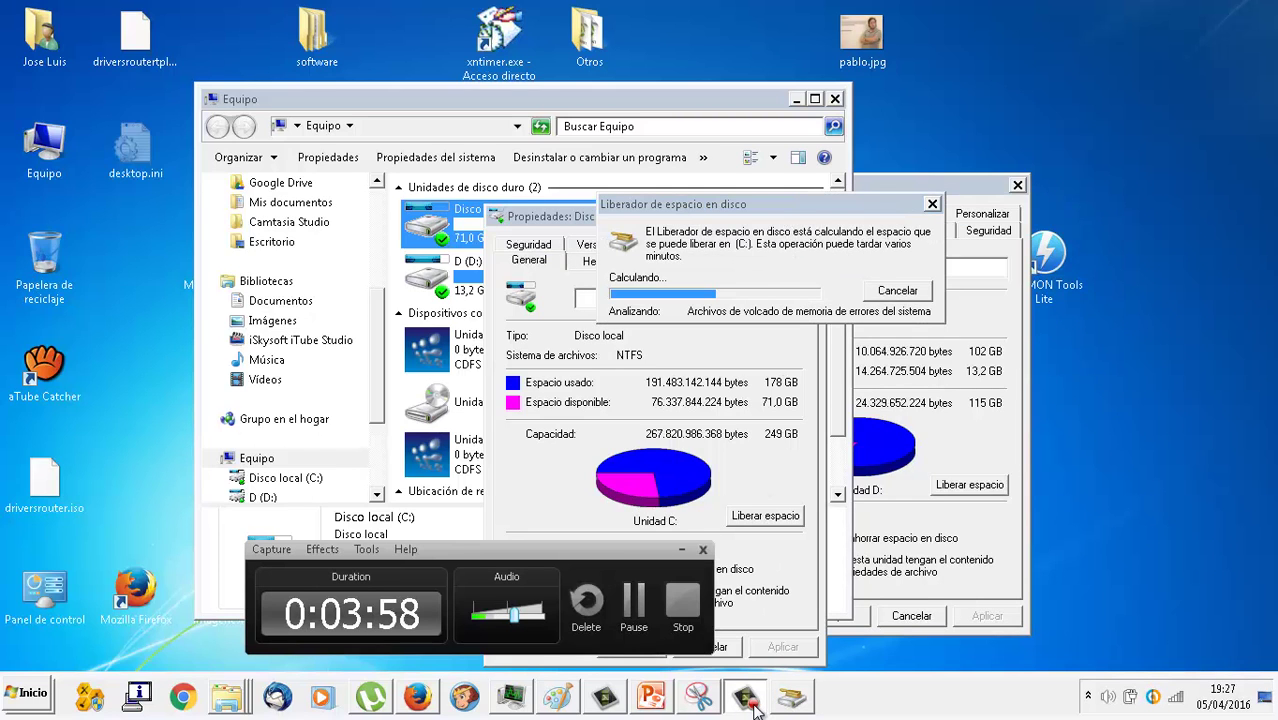
click(681, 550)
click(678, 560)
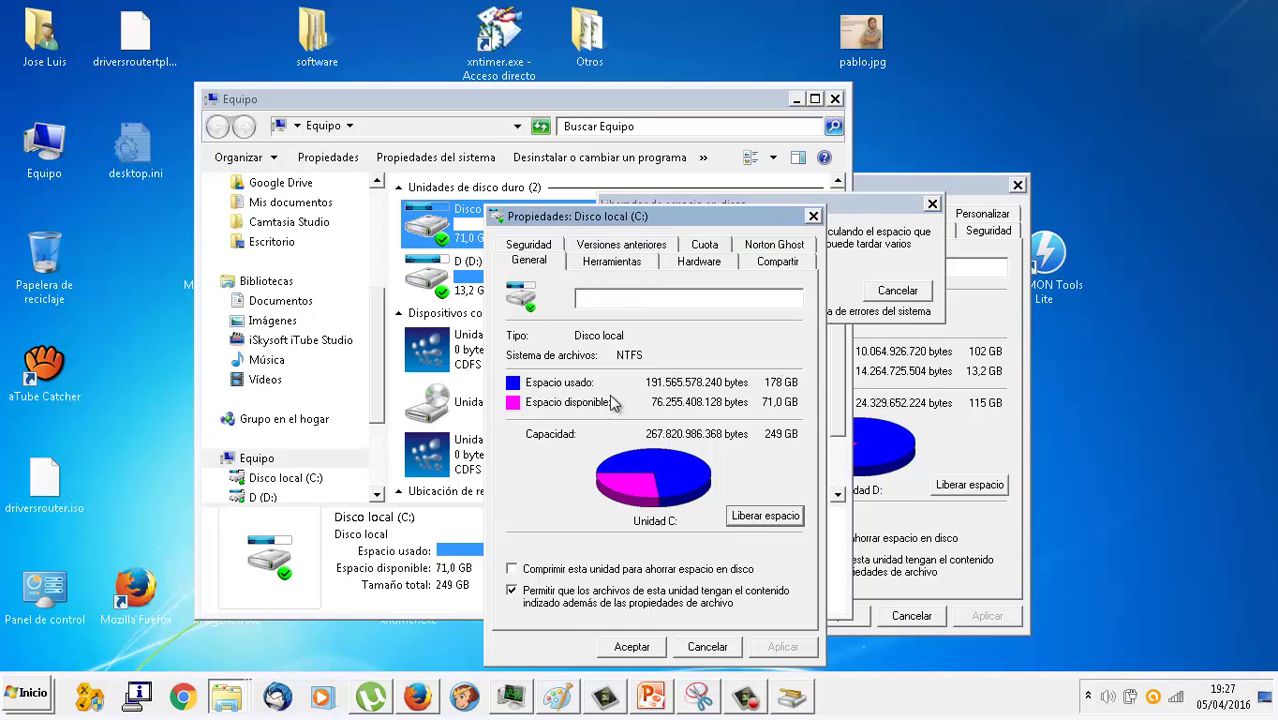
- Cancel the Disk Cleanup space calculation for drive C:, bringing its progress dialog in front of the drive's properties
drag(630, 221, 647, 159)
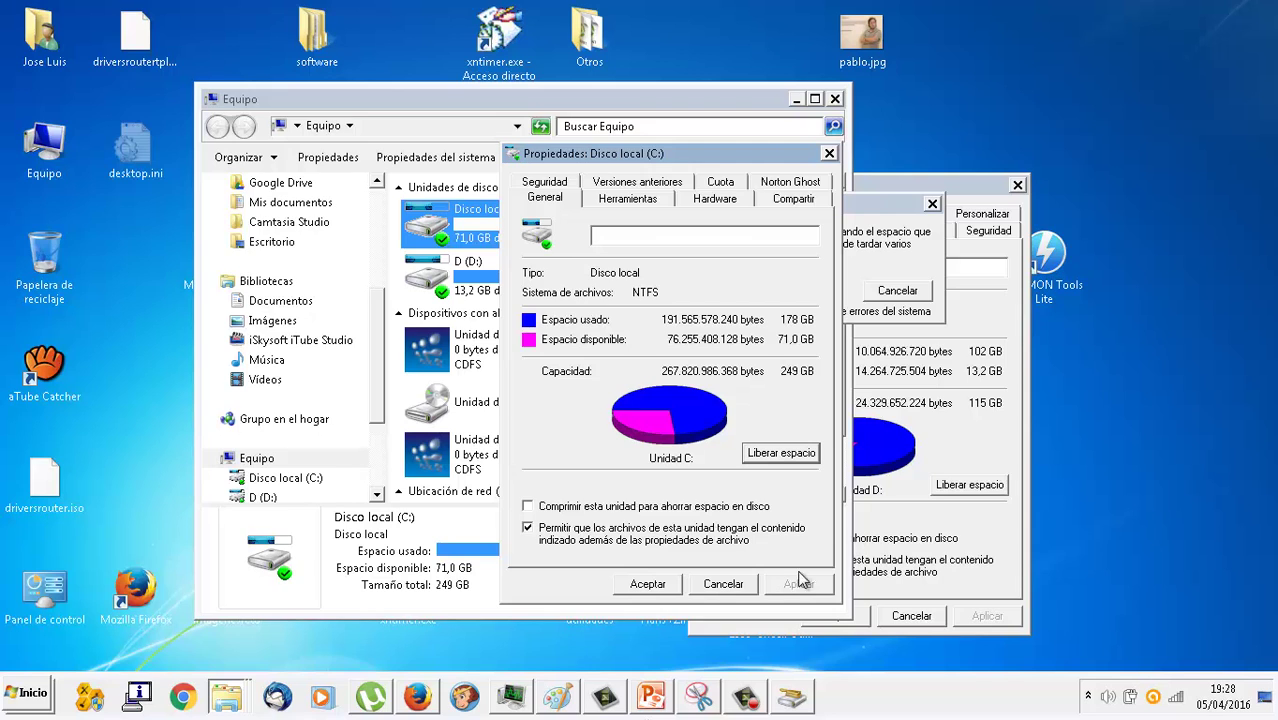
click(926, 257)
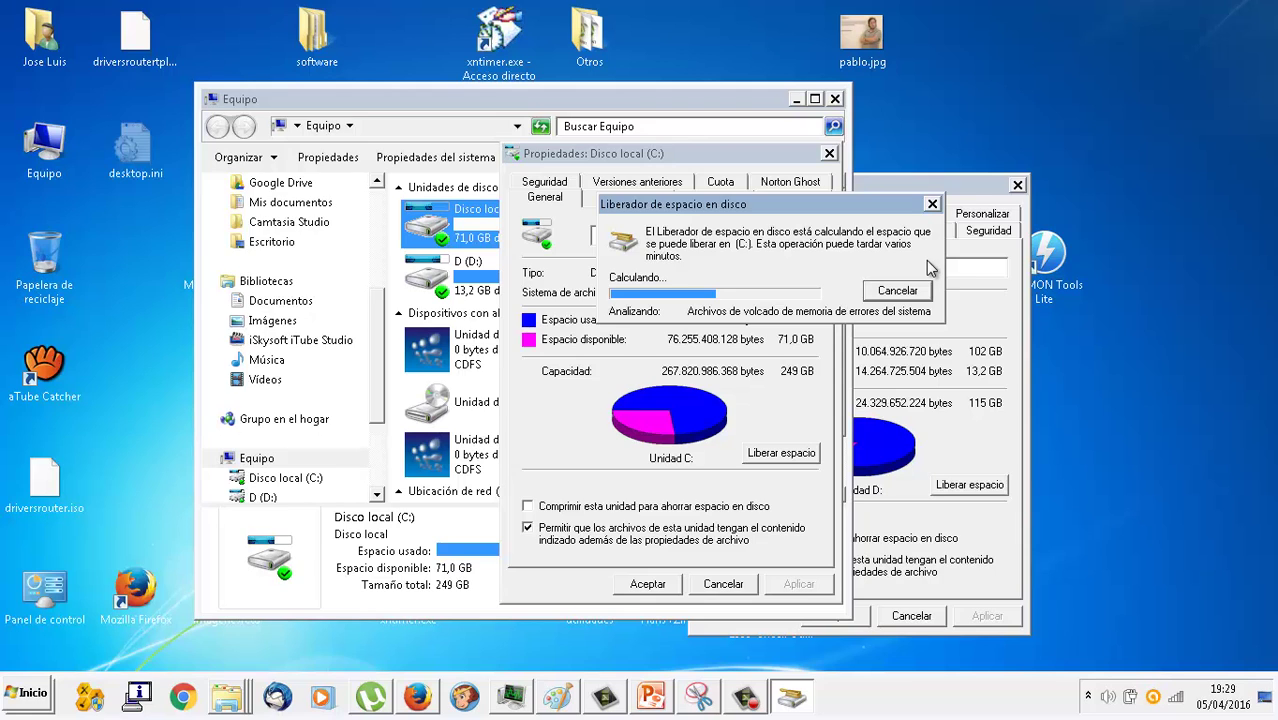
click(915, 290)
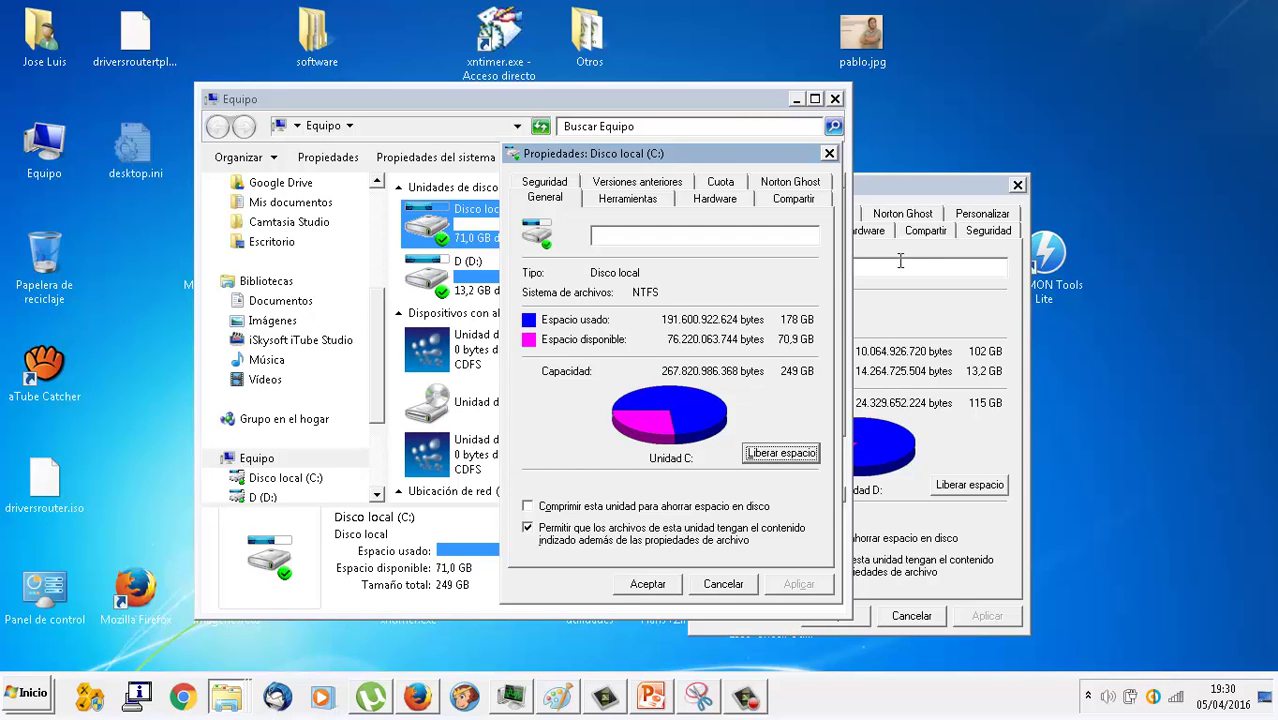
- Try to restart Disk Cleanup for drives C: and D: from their properties windows, arranged side by side with Equipo minimized
click(789, 458)
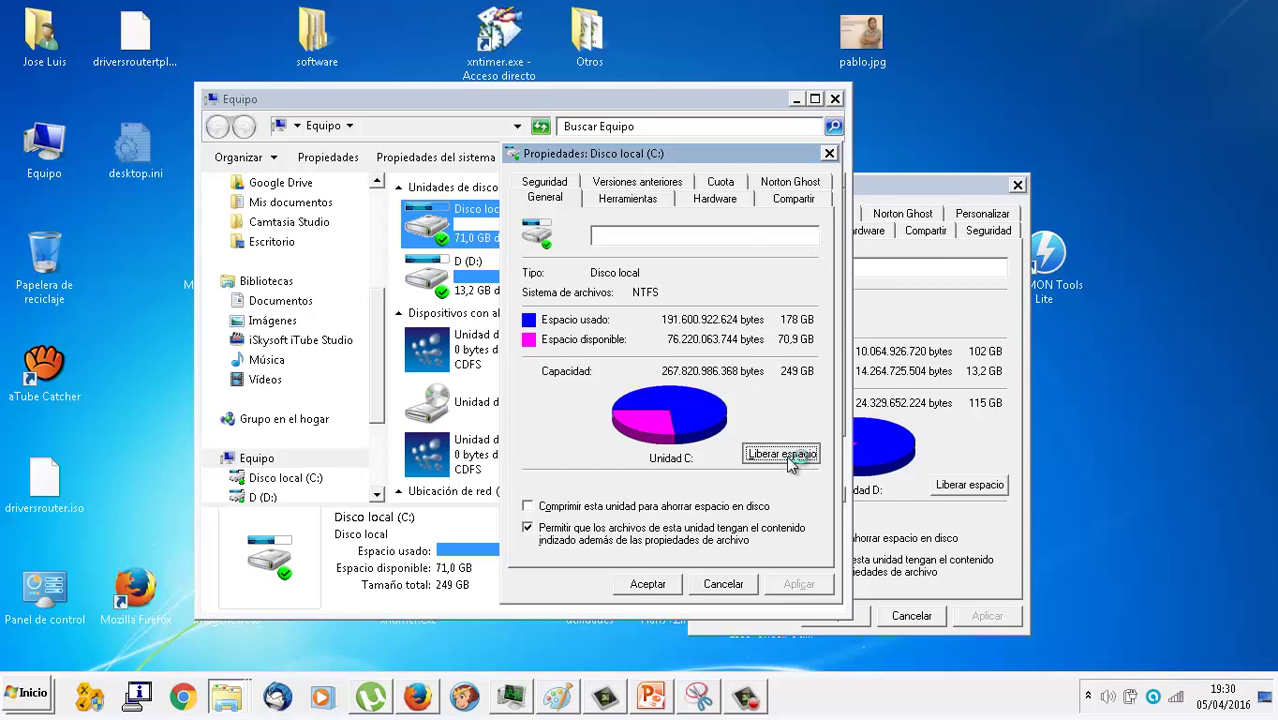
drag(772, 160, 420, 174)
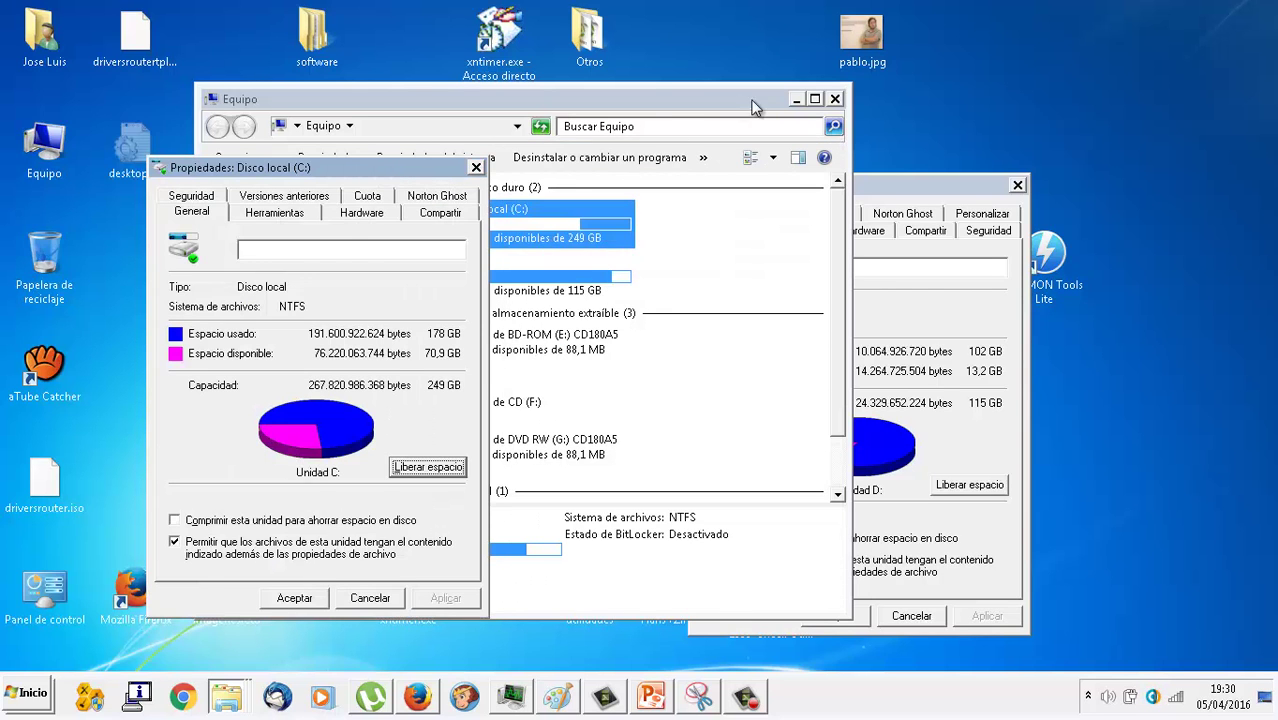
click(796, 99)
drag(859, 177, 920, 108)
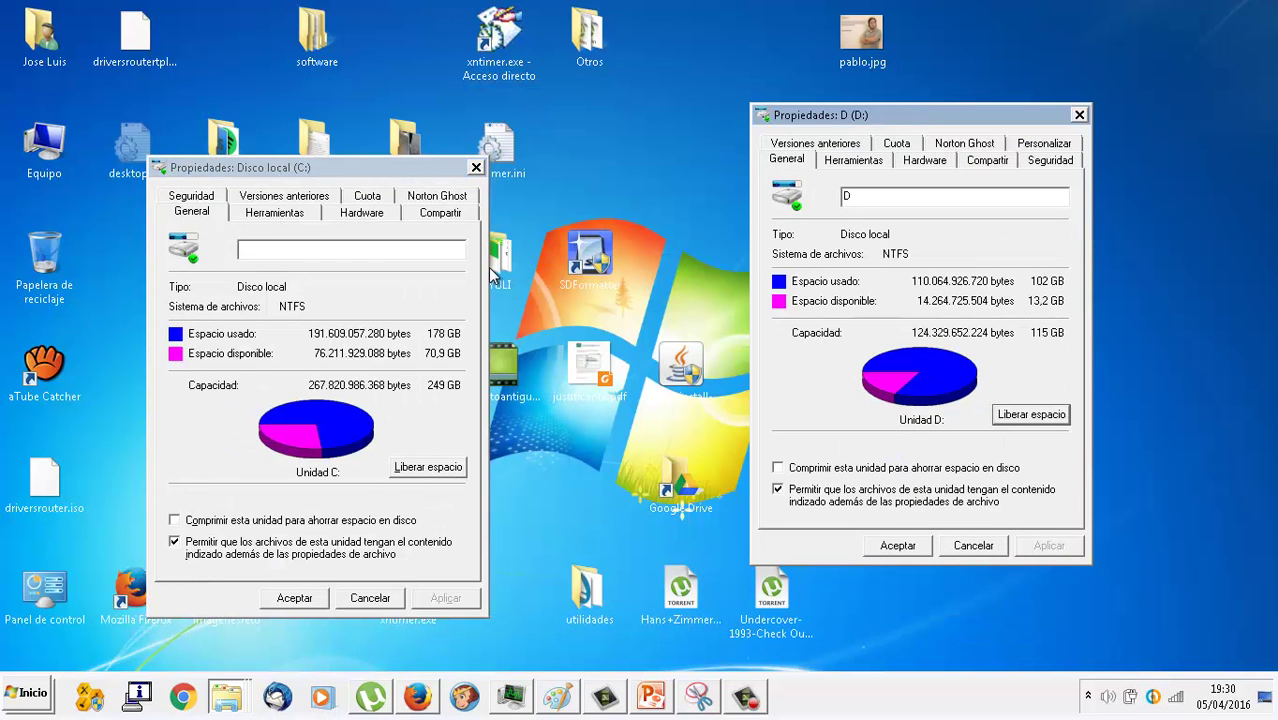
click(457, 467)
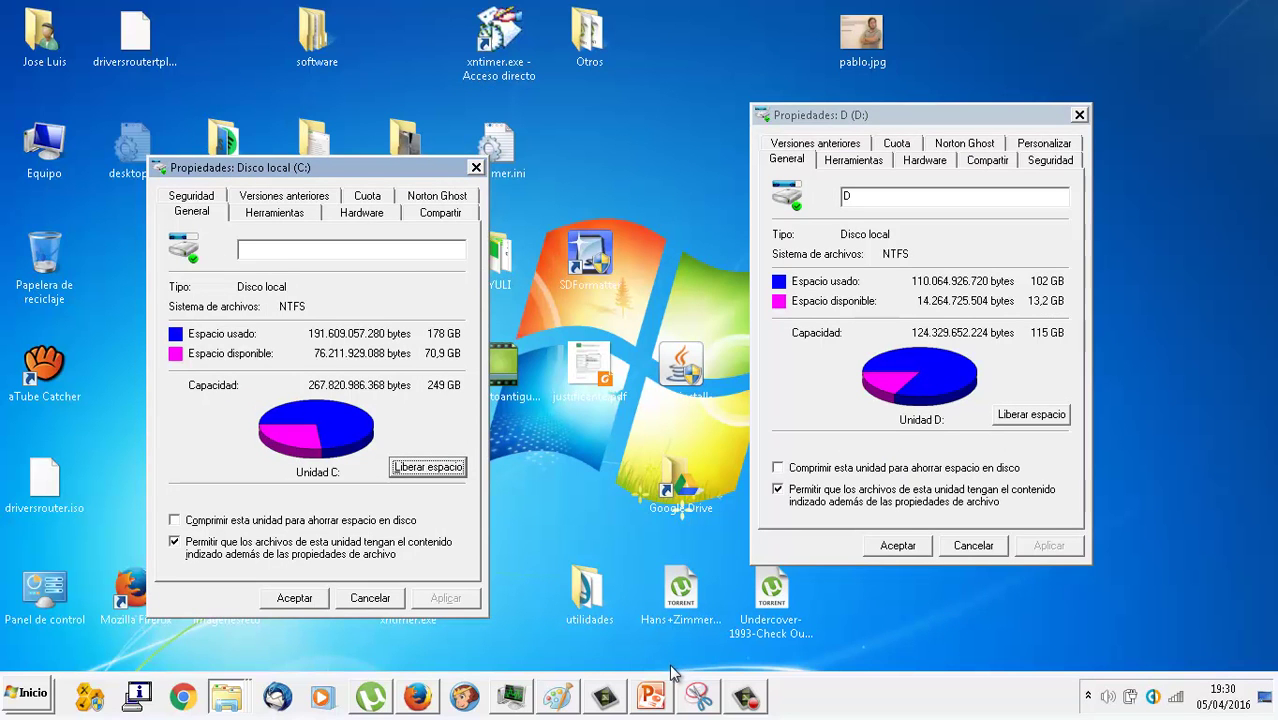
click(1060, 416)
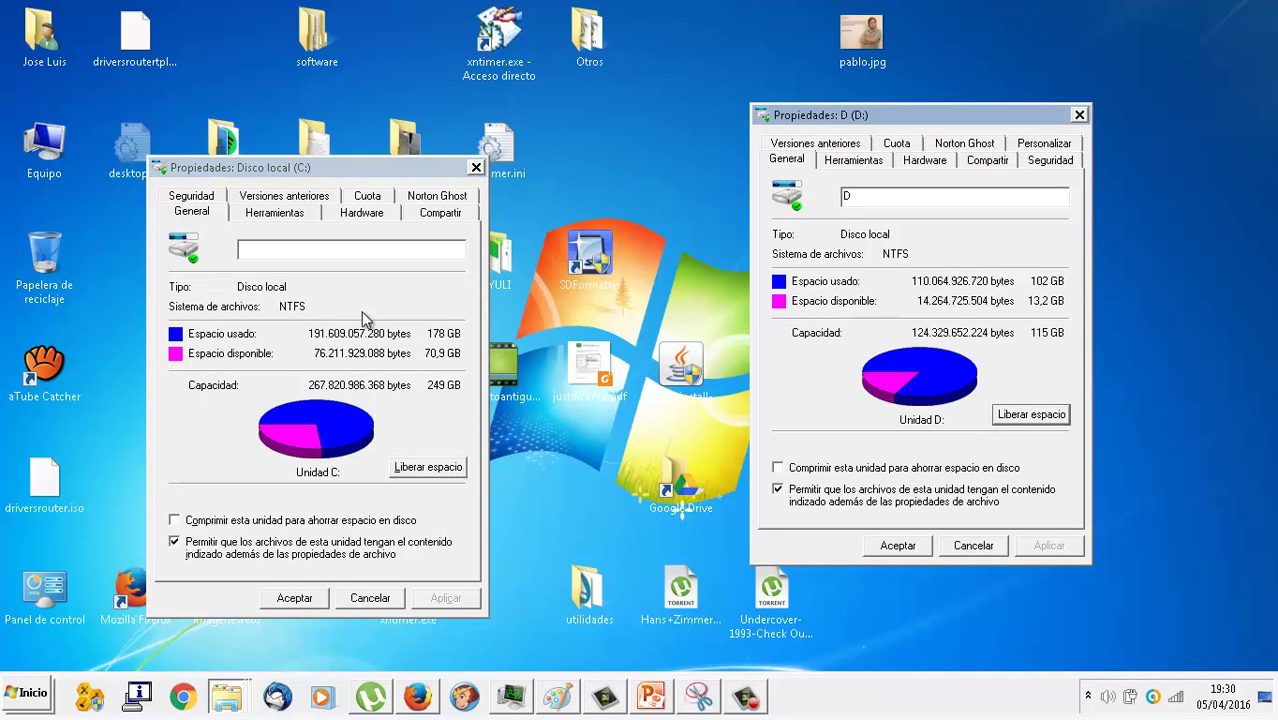
drag(372, 172, 568, 169)
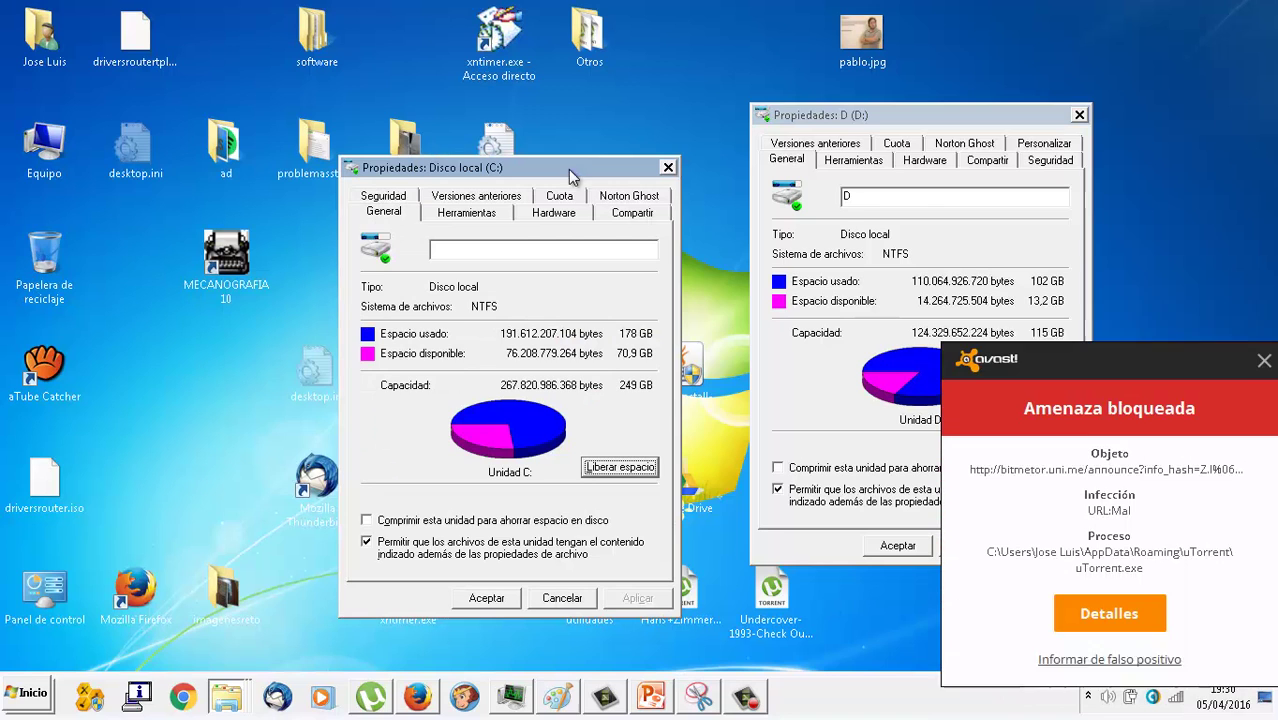
click(1263, 345)
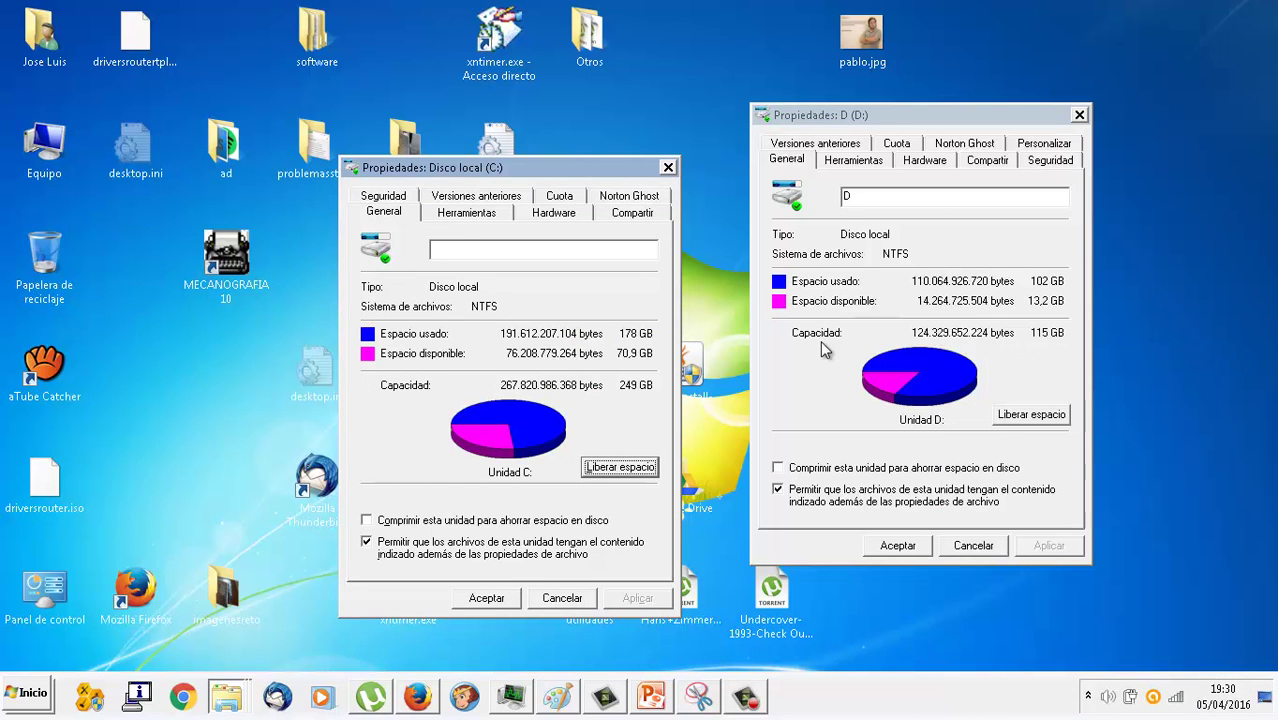
- Look through all open windows for a running Disk Cleanup window
key(alt+Tab)
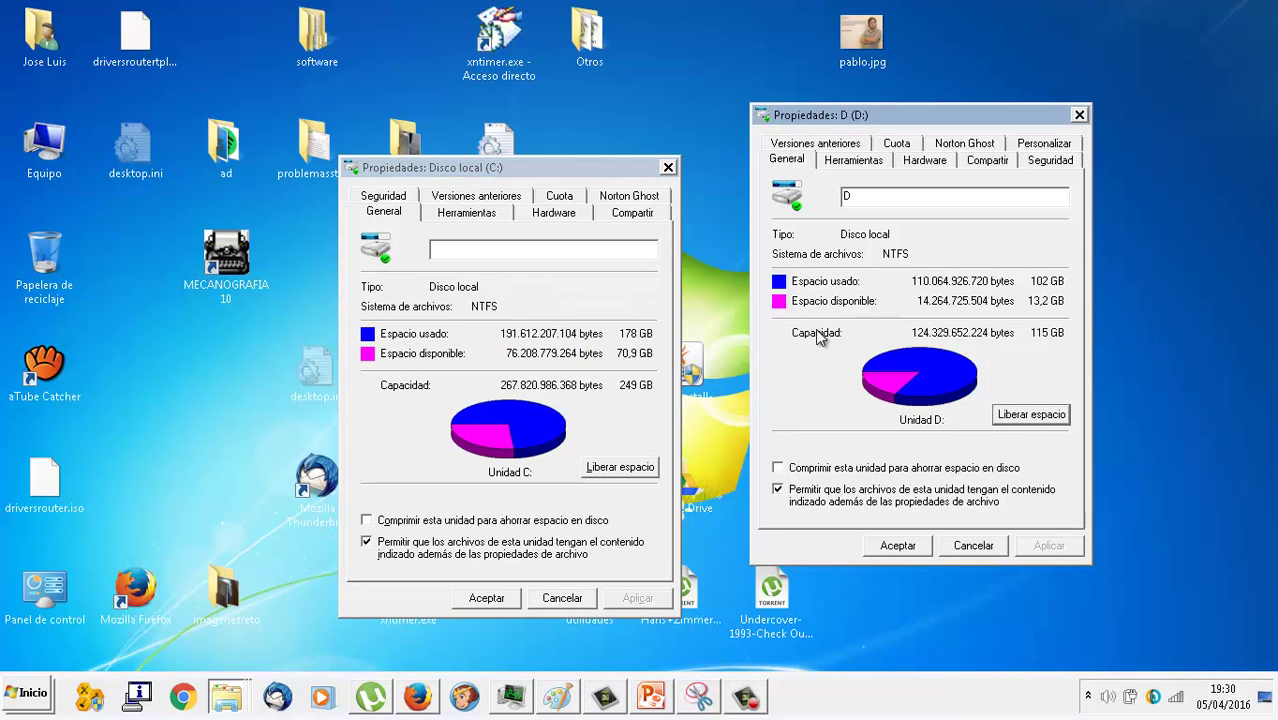
key(alt+Tab)
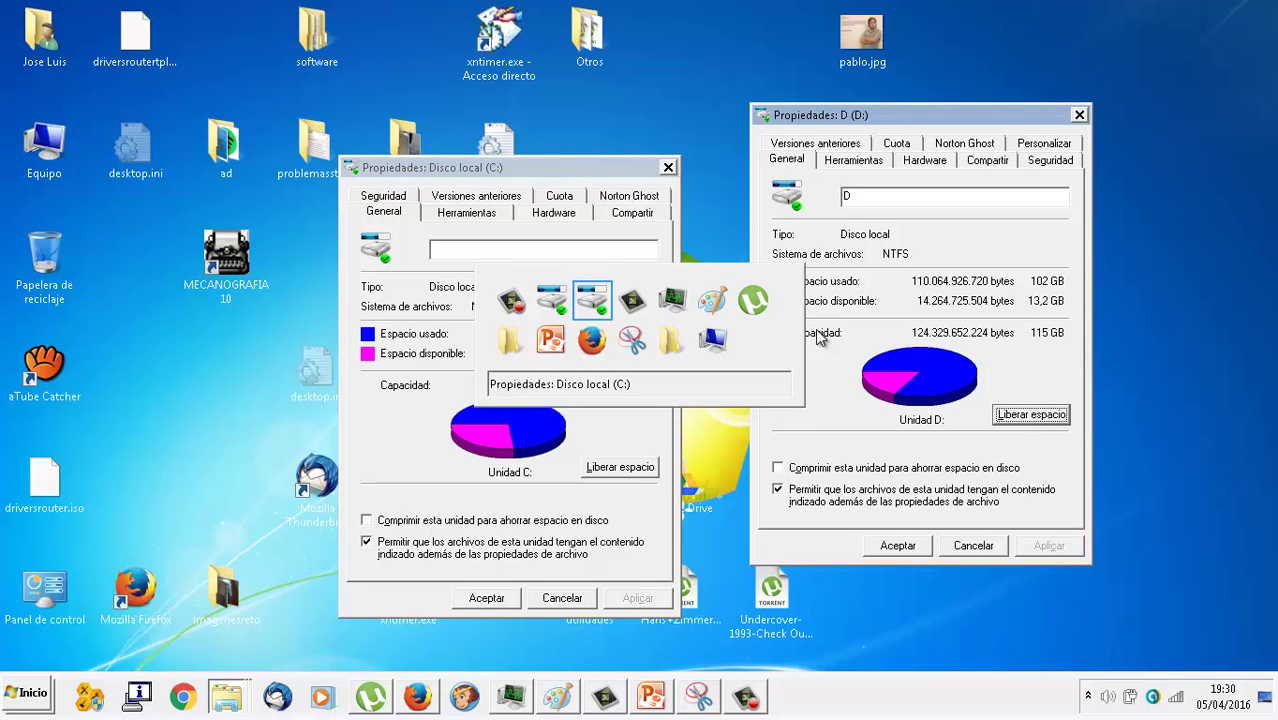
key(alt+Tab)
key(alt+Tab)
key(alt+Tab)
key(alt+Tab)
key(alt+Tab)
key(alt+Tab)
key(alt+Tab)
key(alt+Tab)
key(alt+Tab)
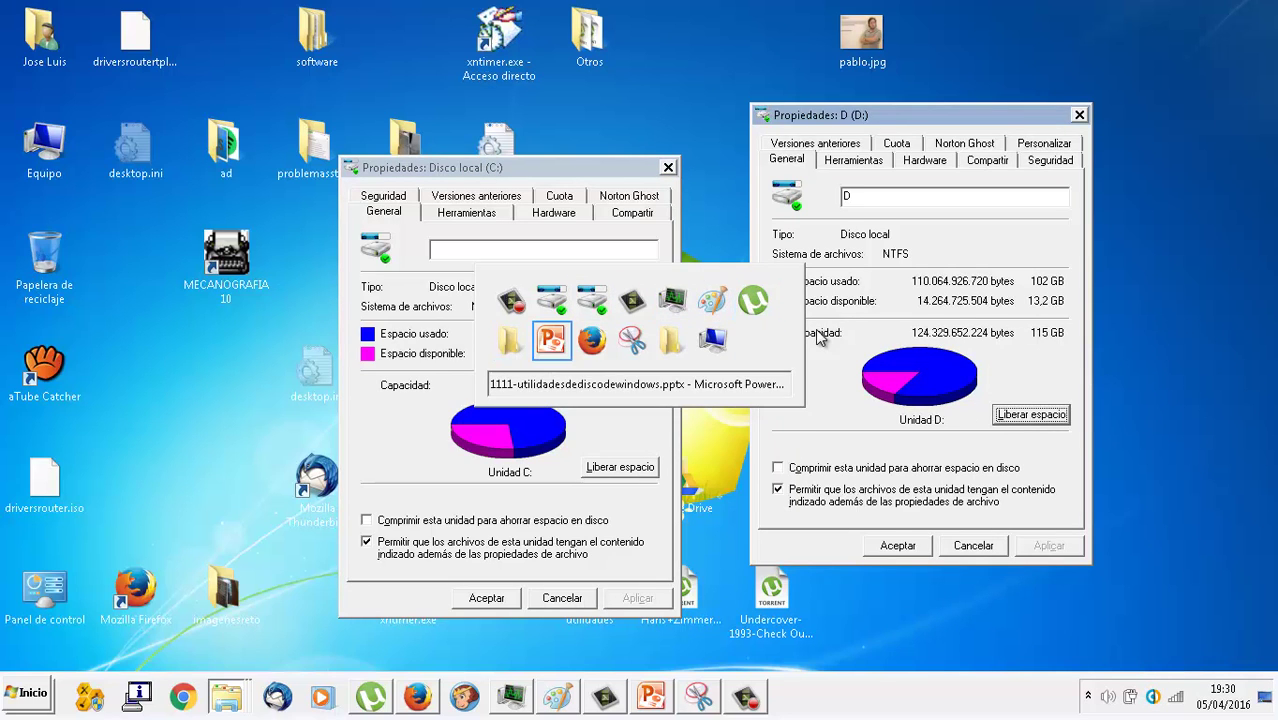
key(alt+Tab)
key(alt+Tab)
key(alt+Tab)
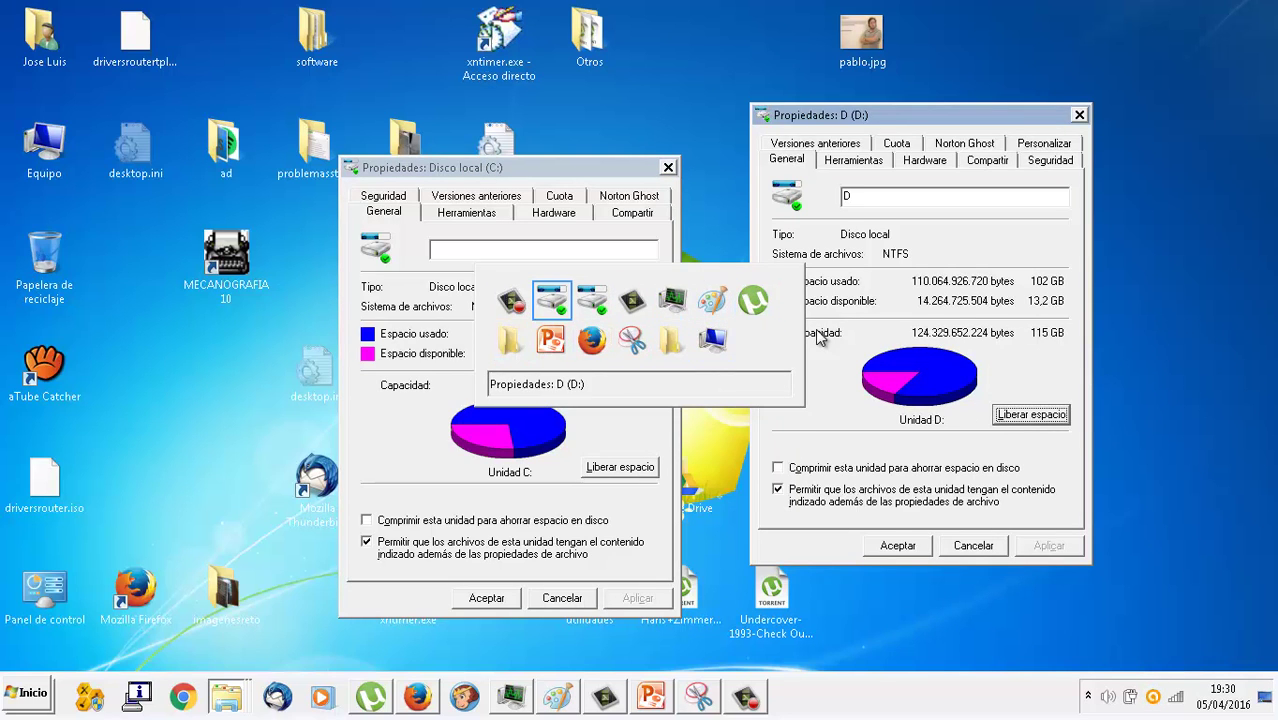
- Try Disk Cleanup on drive C: once more and close the properties windows of both drives
click(605, 470)
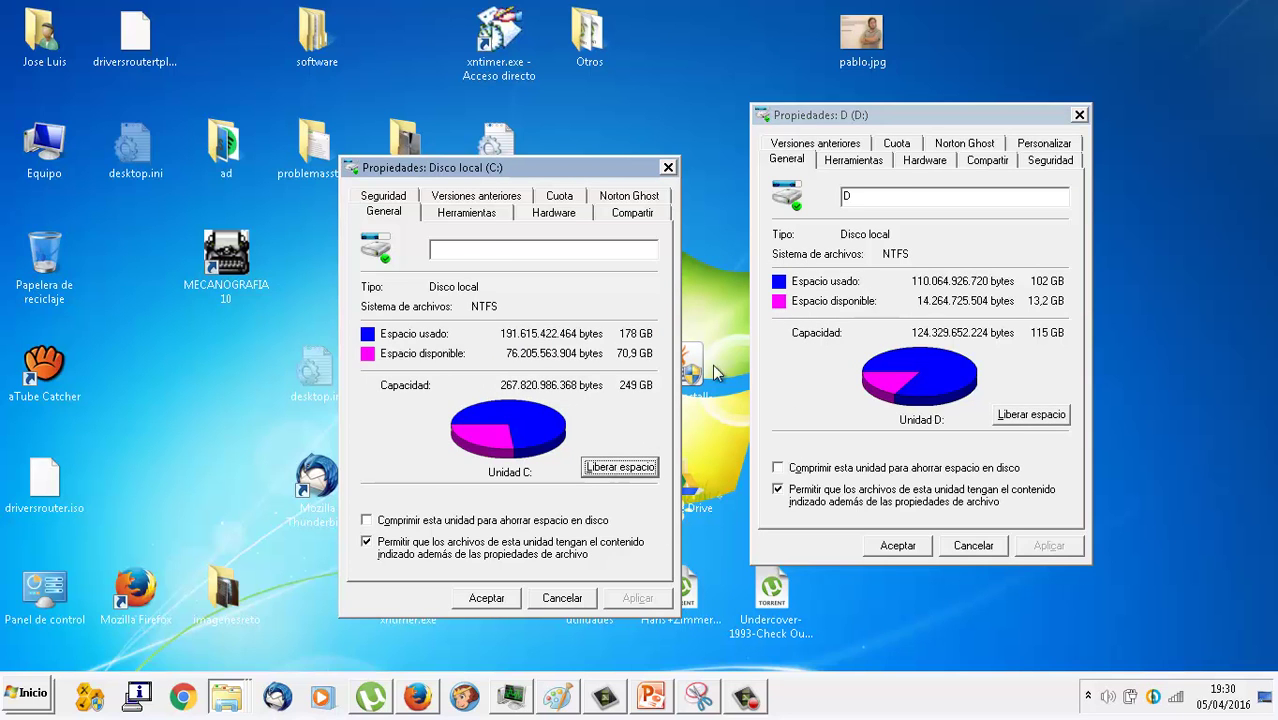
click(668, 168)
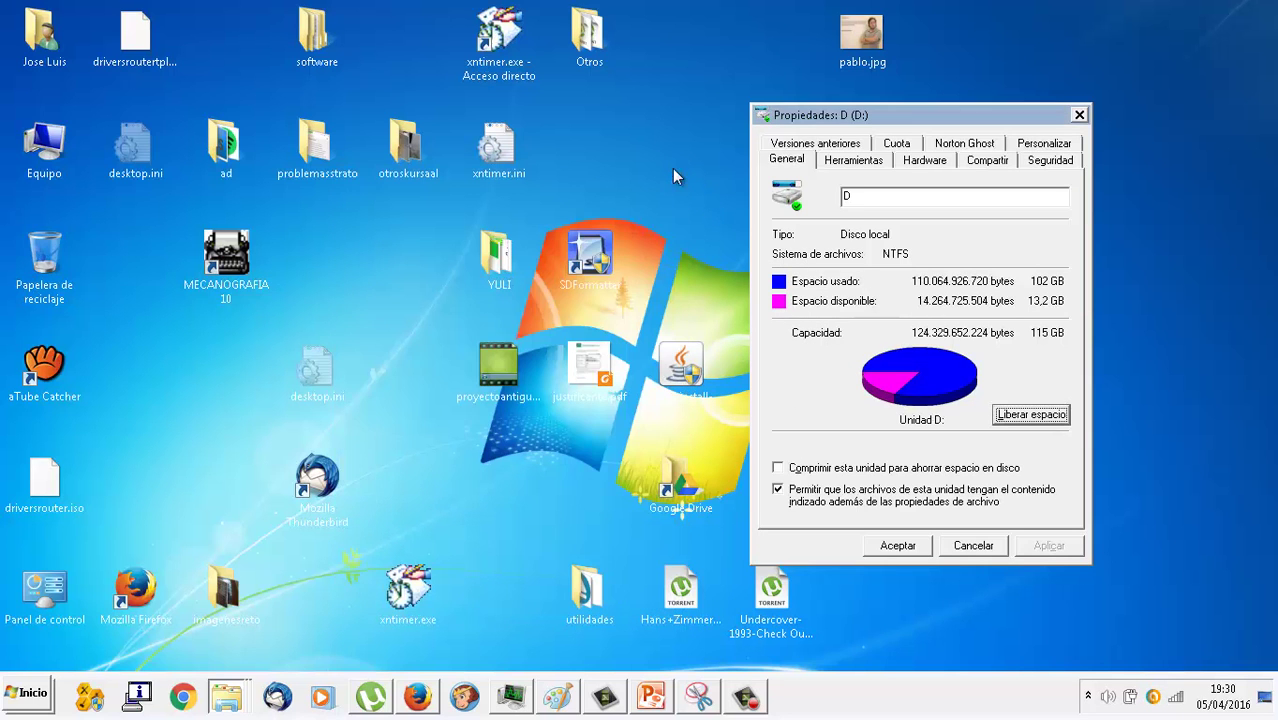
click(1079, 116)
- Try to start Disk Cleanup from the reopened properties of Disco local (C:) in Equipo, and cancel the properties dialog
click(12, 702)
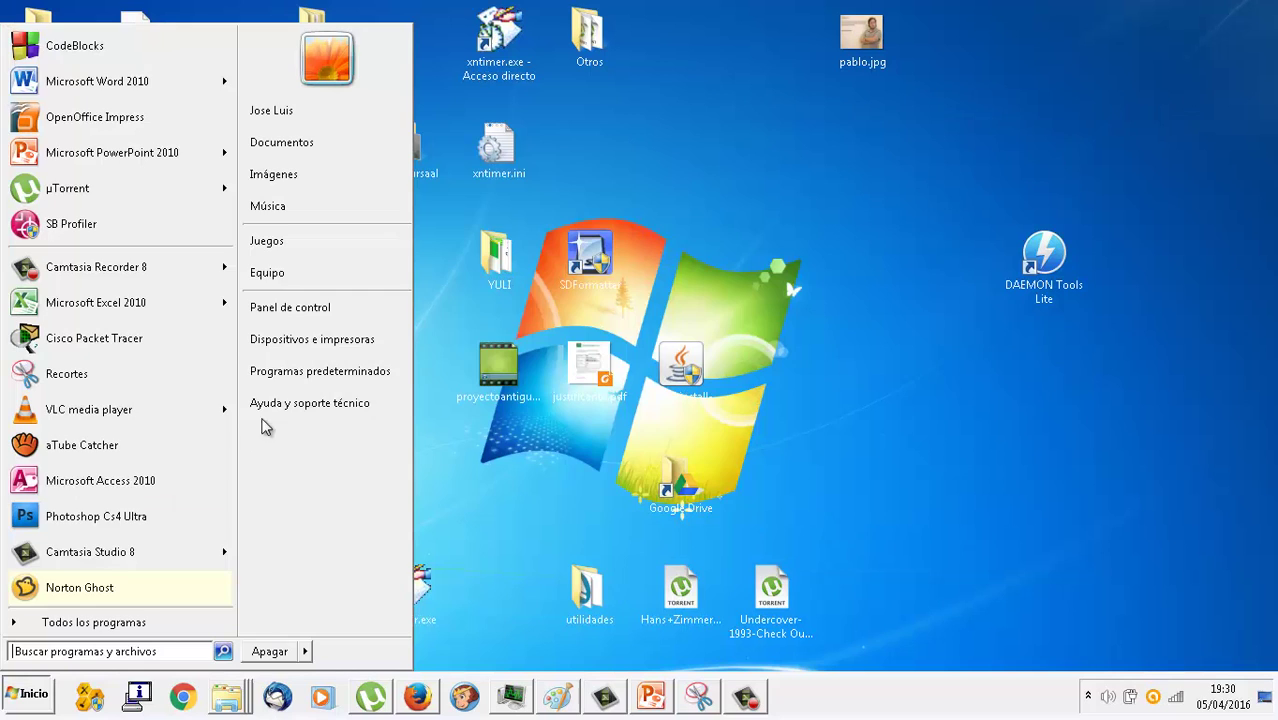
click(336, 277)
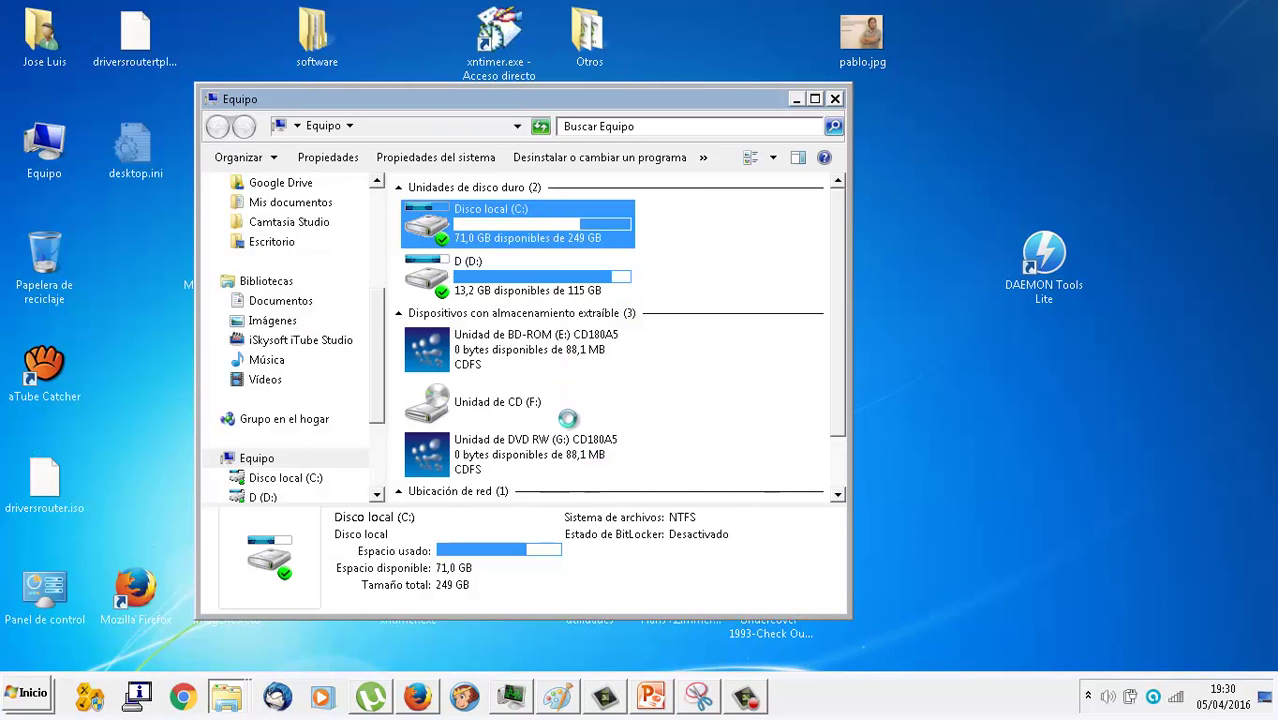
right_click(560, 532)
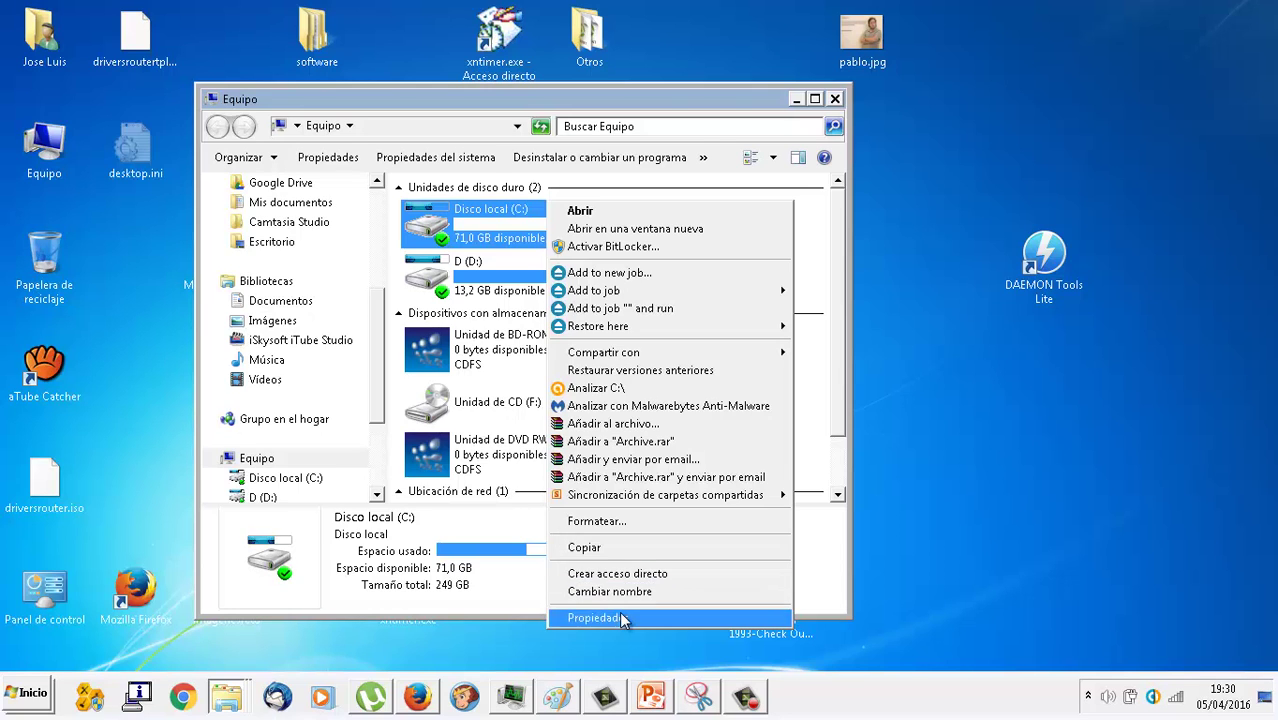
click(568, 617)
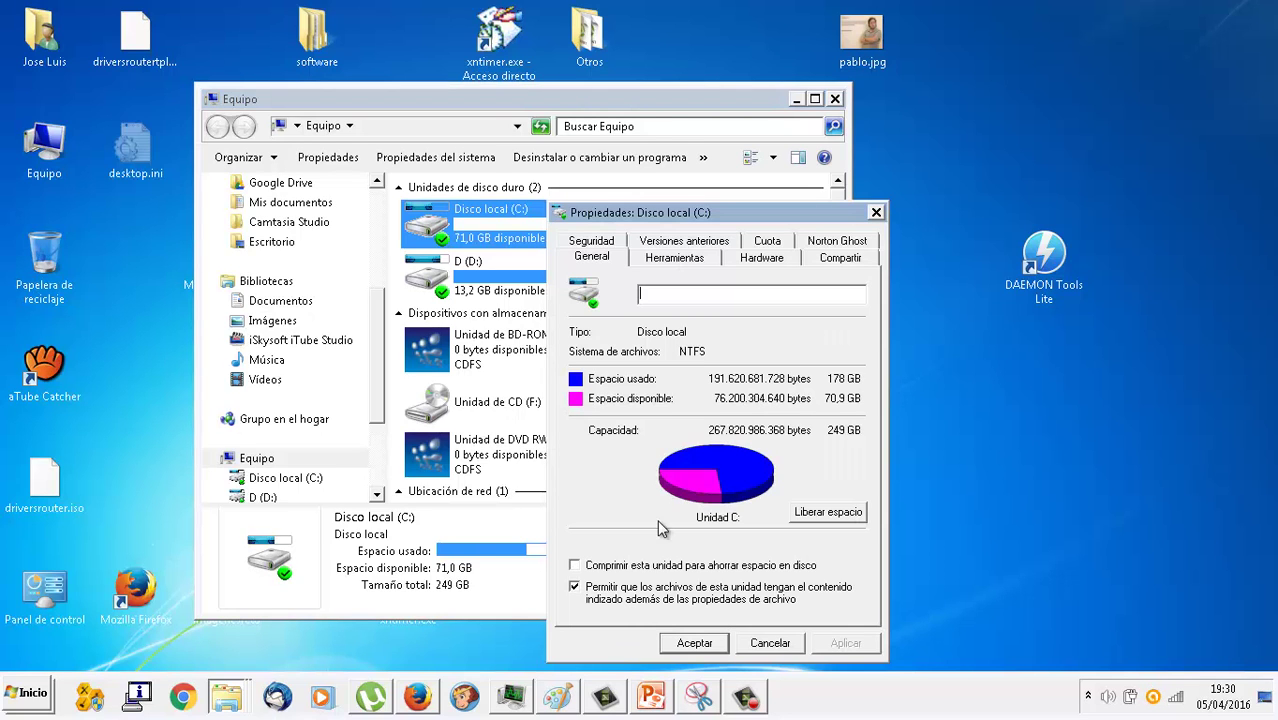
click(836, 514)
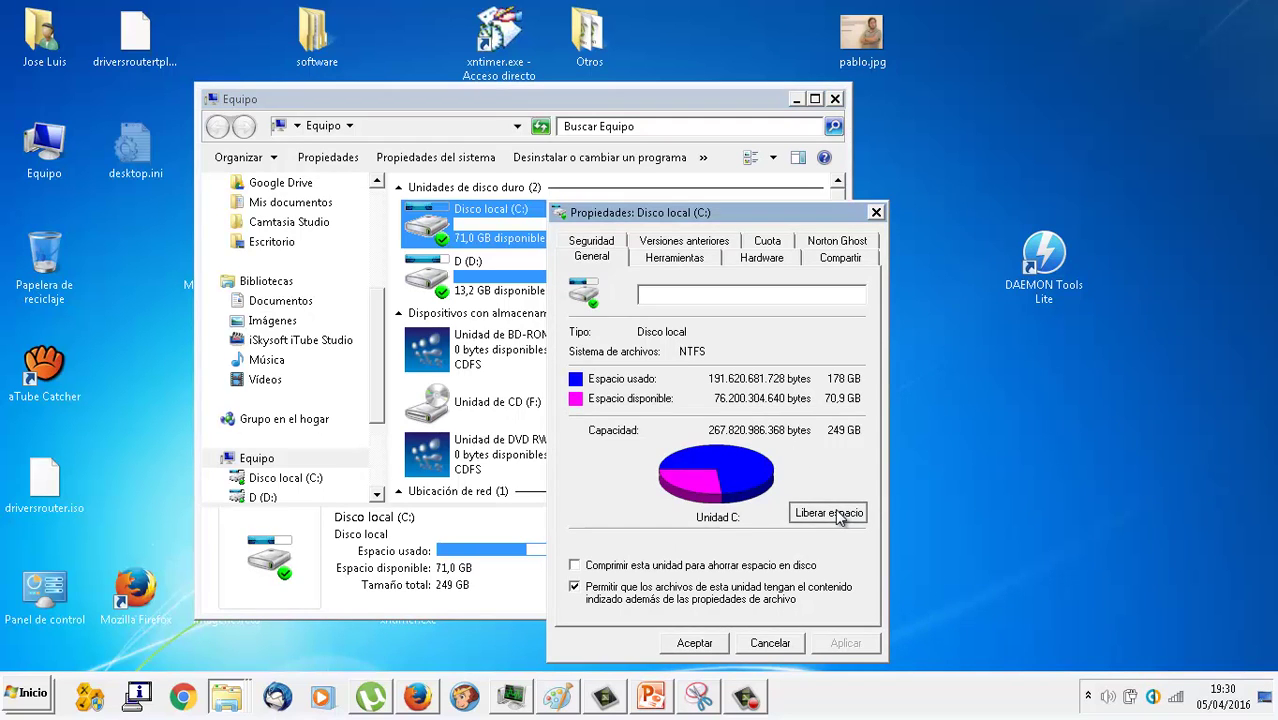
click(768, 643)
click(748, 698)
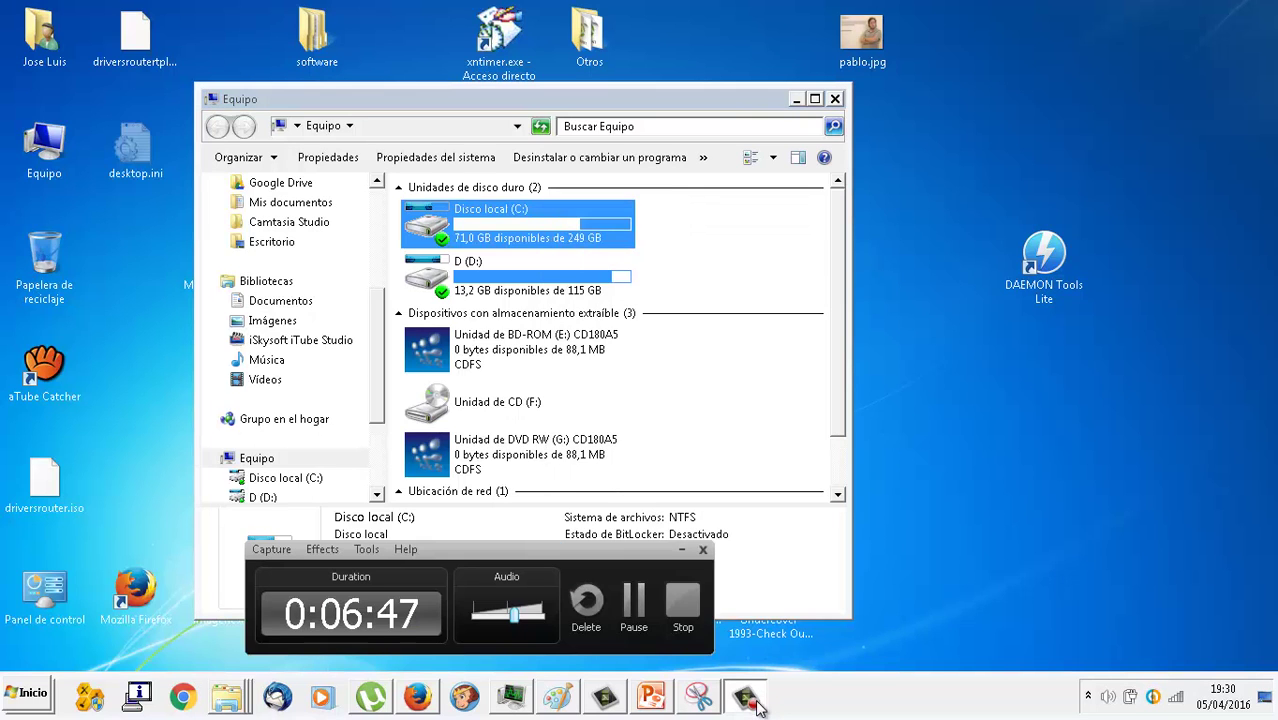